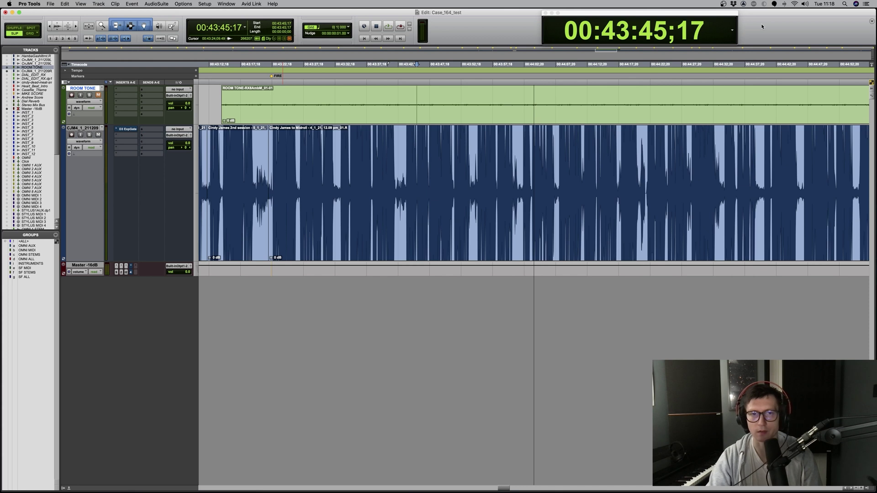
{"action": "scroll", "coordinate": [414, 174], "scroll_direction": "right", "scroll_amount": 2}
{"action": "left_click", "coordinate": [430, 220]}
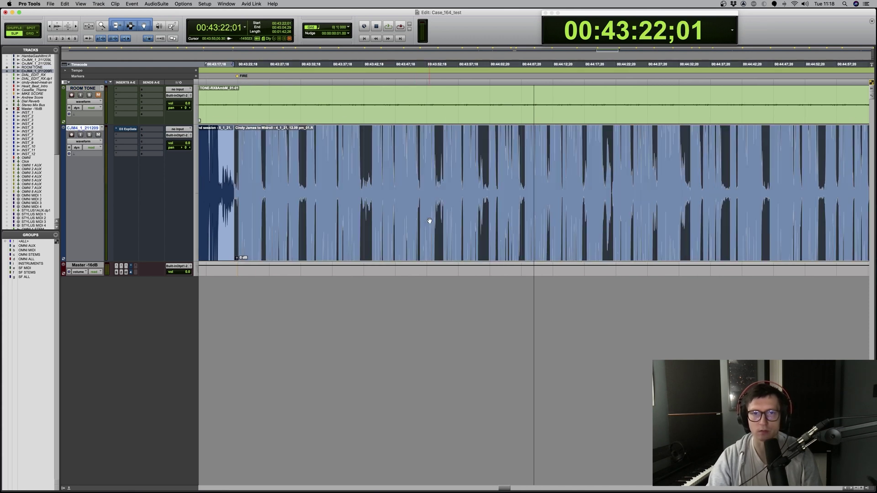
{"action": "key", "text": "super+bracketleft"}
{"action": "key", "text": "super+bracketright"}
{"action": "key", "text": "super+bracketright"}
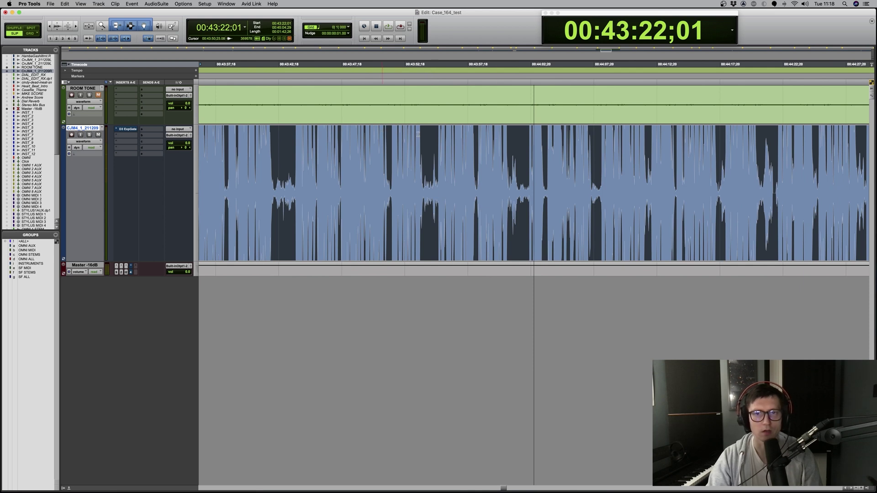
{"action": "left_click", "coordinate": [521, 151]}
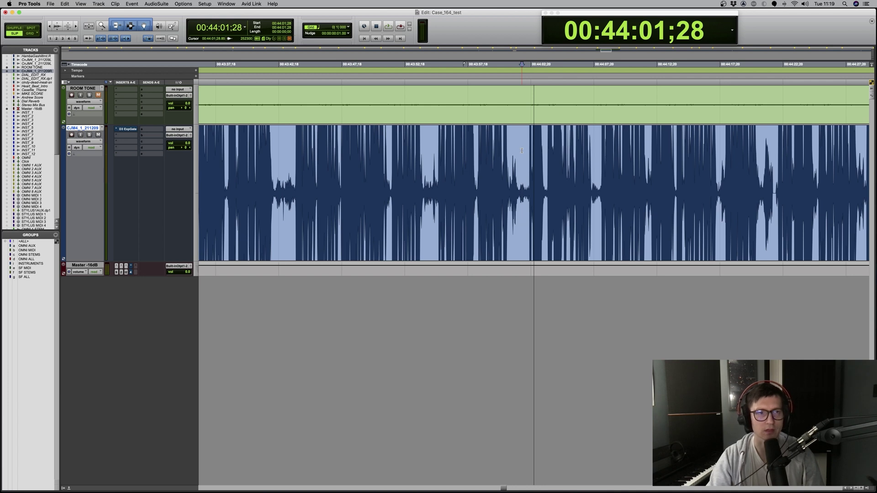
Play the dialogue track from 00:43:52;19 and listen to the noise in the pauses between phrases
{"action": "left_click", "coordinate": [406, 156]}
{"action": "key", "text": "super+bracketright"}
{"action": "key", "text": "super+bracketright"}
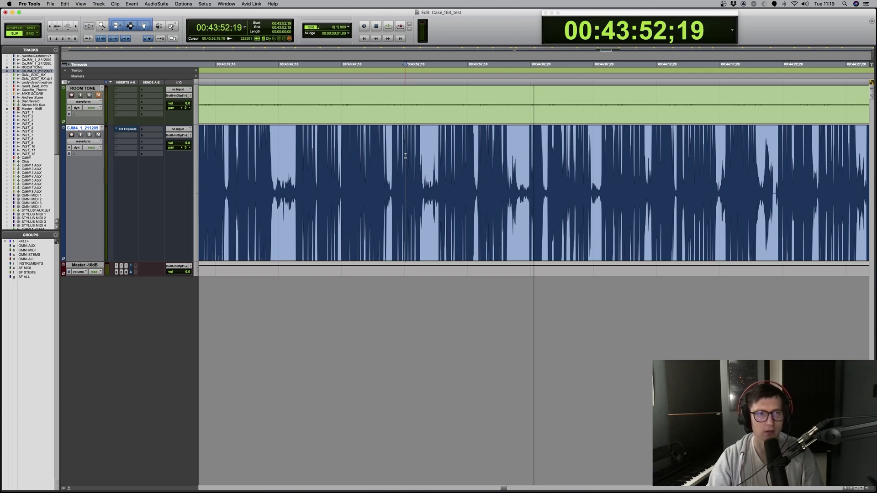
{"action": "key", "text": "space"}
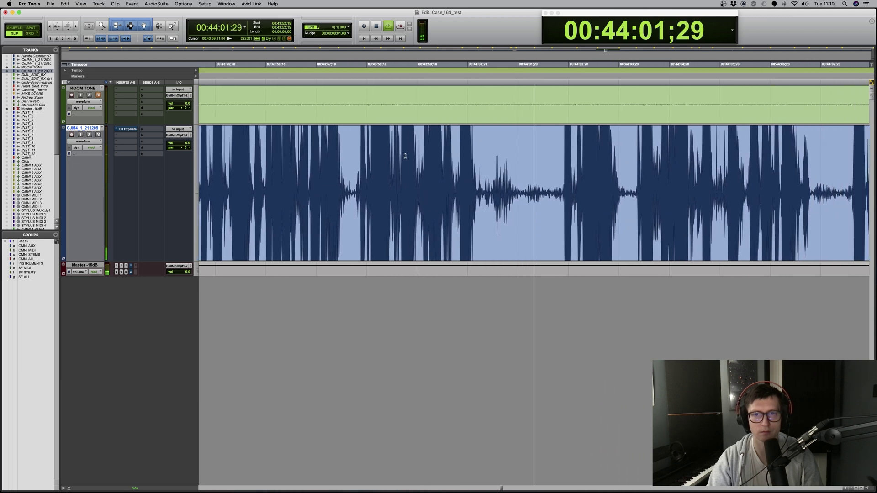
{"action": "key", "text": "space"}
{"action": "key", "text": "super+bracketleft"}
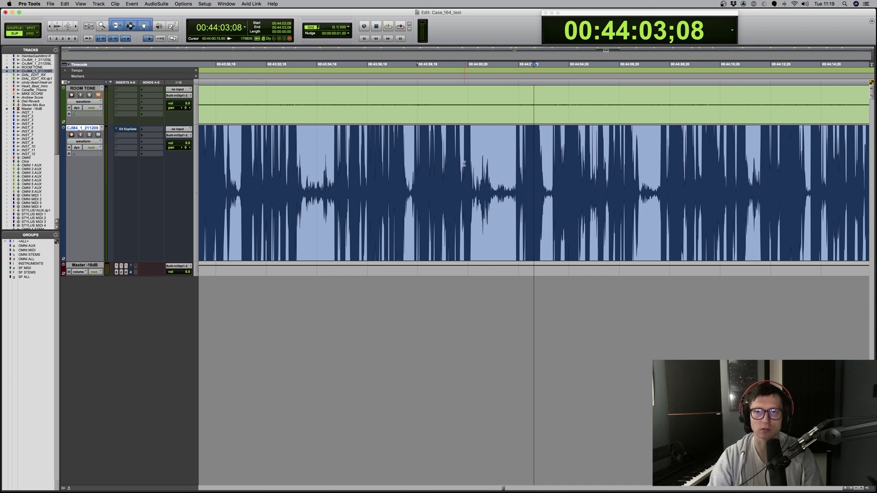
{"action": "scroll", "coordinate": [464, 163], "scroll_direction": "right", "scroll_amount": 3}
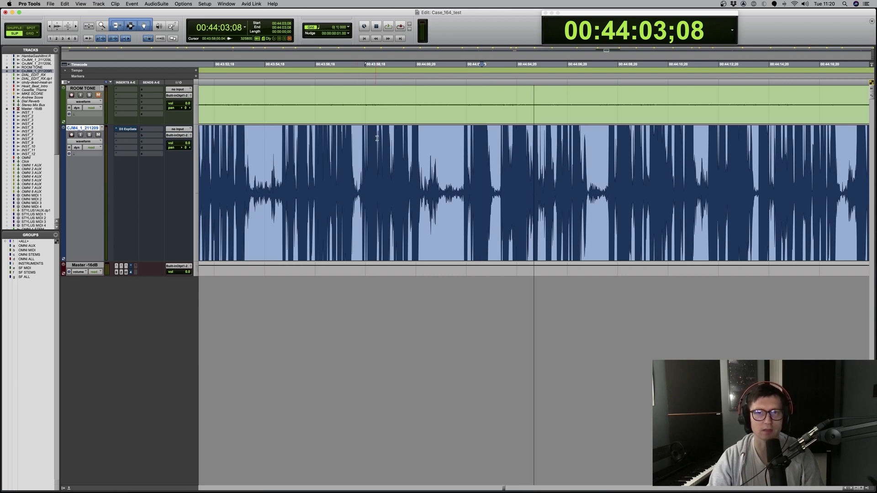
Open the Expander/Gate on the dialogue track and set its threshold to -31.6 dB
{"action": "left_click", "coordinate": [129, 130]}
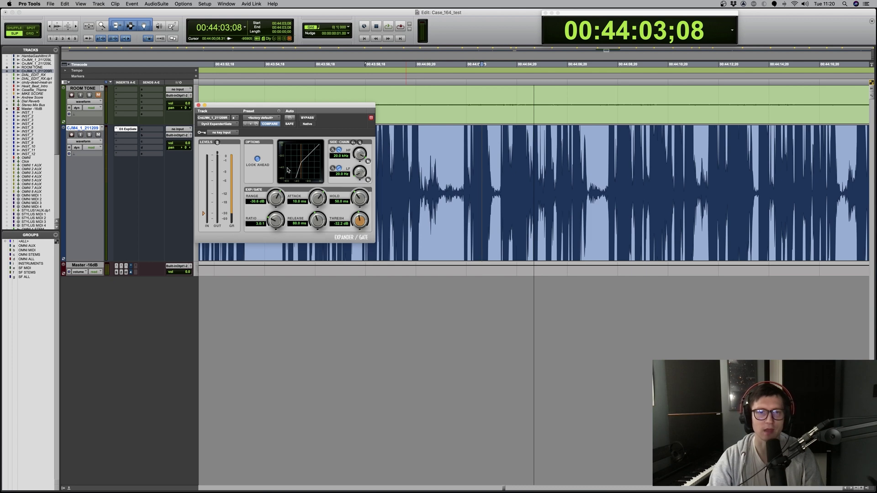
{"action": "left_click_drag", "start_coordinate": [357, 224], "coordinate": [356, 221]}
{"action": "left_click_drag", "start_coordinate": [401, 250], "coordinate": [388, 273]}
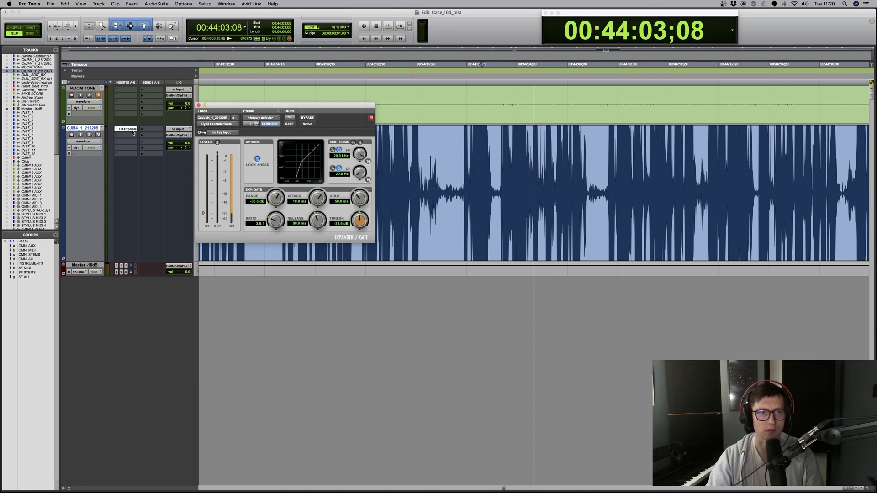
Audition the gated dialogue from 00:43:51;04
{"action": "key", "text": "r"}
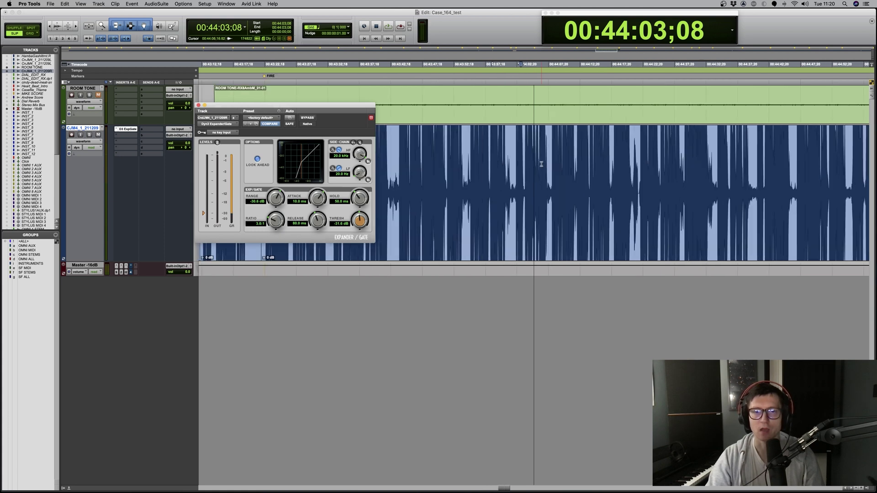
{"action": "scroll", "coordinate": [422, 145], "scroll_direction": "left", "scroll_amount": 5}
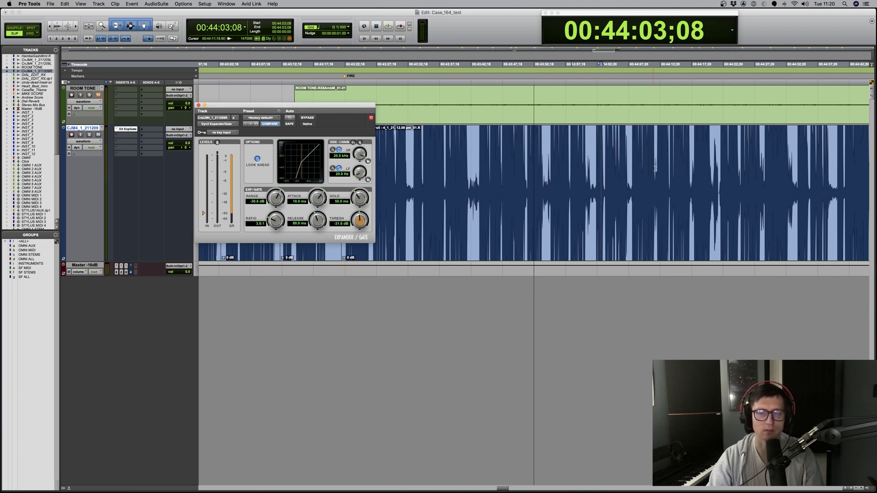
{"action": "left_click", "coordinate": [553, 162]}
{"action": "key", "text": "t"}
{"action": "key", "text": "t"}
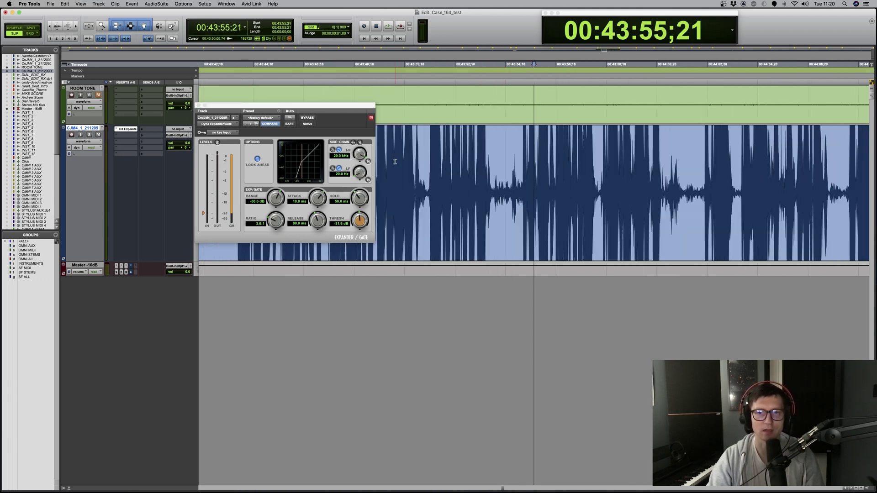
{"action": "key", "text": "r"}
{"action": "left_click", "coordinate": [476, 156]}
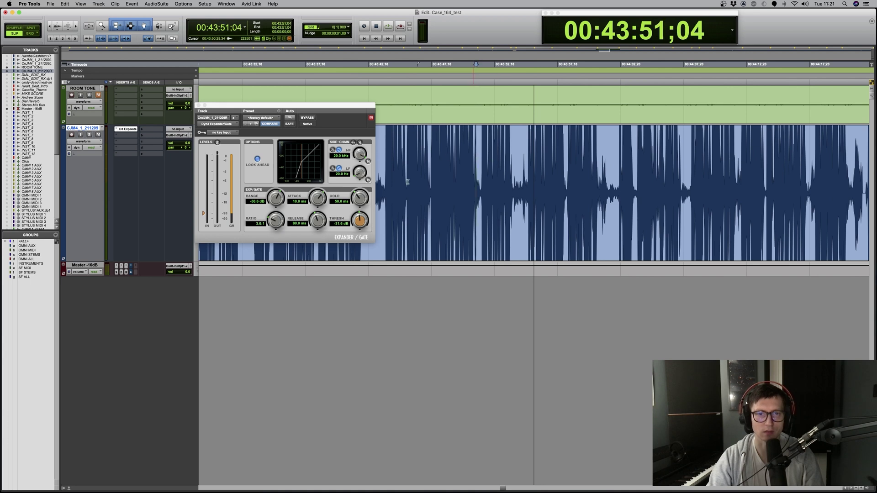
{"action": "key", "text": "space"}
Try an Expander/Gate threshold of -19.5 dB and audition the dialogue from 00:43:50;24
{"action": "left_click_drag", "start_coordinate": [359, 223], "coordinate": [352, 268]}
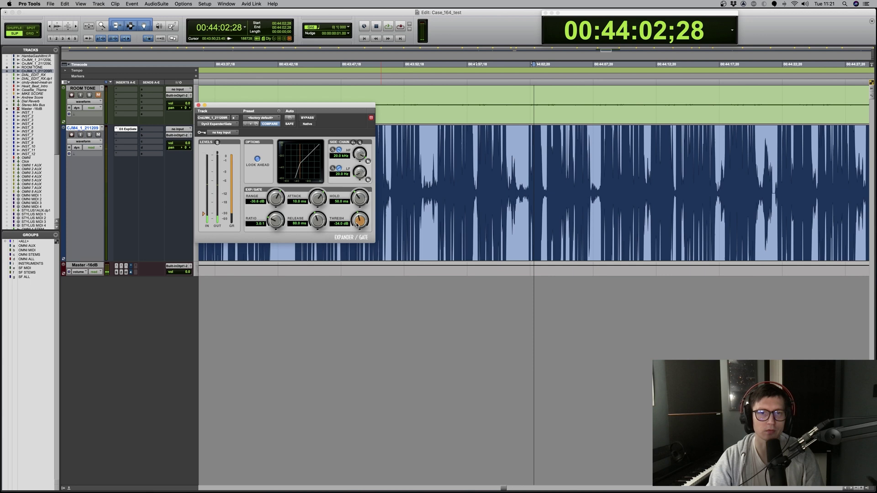
{"action": "left_click_drag", "start_coordinate": [353, 219], "coordinate": [360, 210]}
{"action": "left_click", "coordinate": [382, 153]}
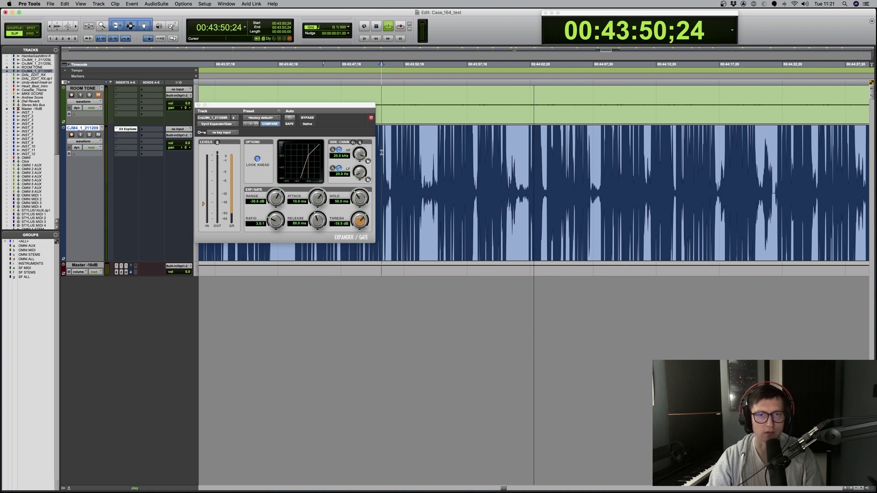
{"action": "key", "text": "space"}
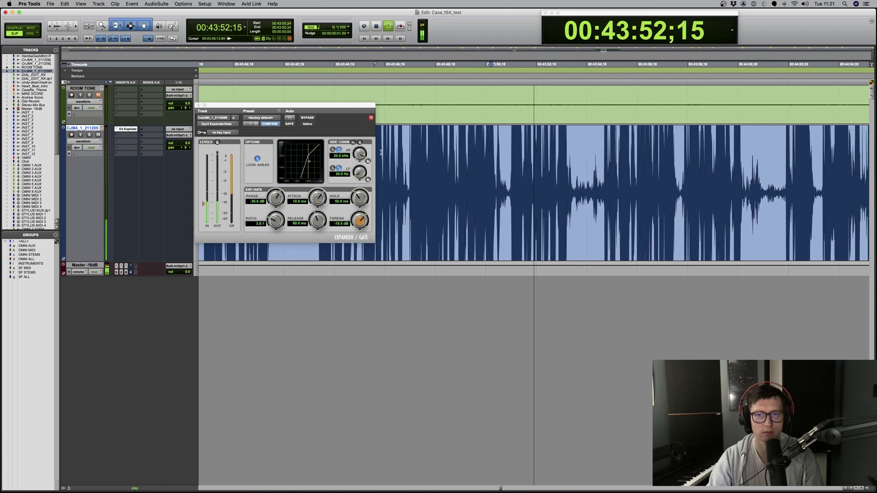
Lower the Expander/Gate threshold to -36.3 dB while auditioning the dialogue from 00:43:51;11
{"action": "mouse_move", "coordinate": [360, 221]}
{"action": "left_mouse_down"}
{"action": "mouse_move", "coordinate": [356, 244]}
{"action": "mouse_move", "coordinate": [366, 223]}
{"action": "left_mouse_up"}
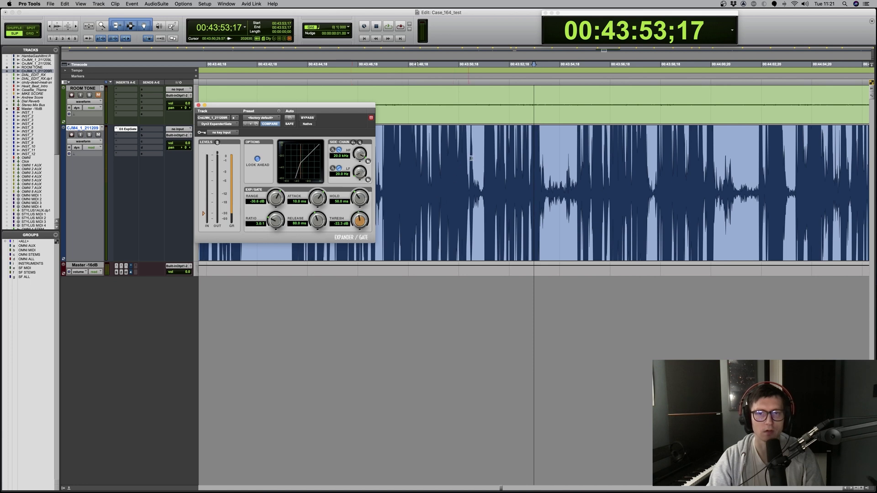
{"action": "left_click", "coordinate": [478, 155]}
{"action": "key", "text": "space"}
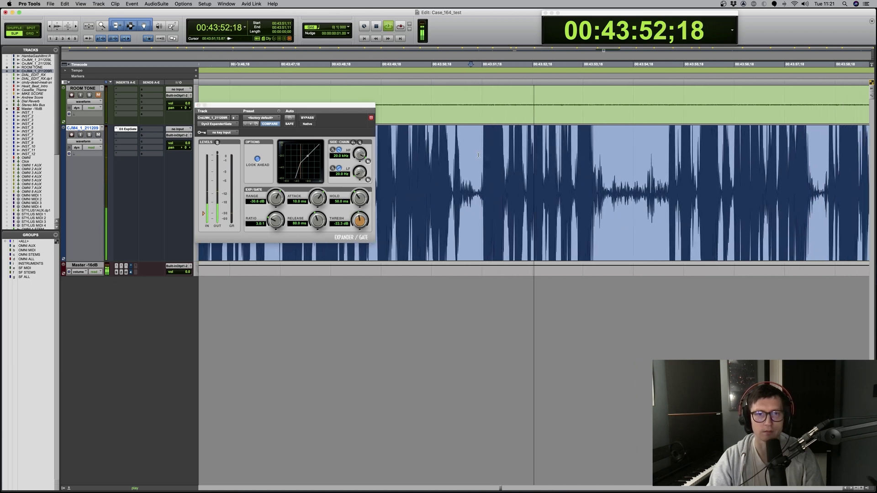
{"action": "left_click_drag", "start_coordinate": [356, 224], "coordinate": [355, 233]}
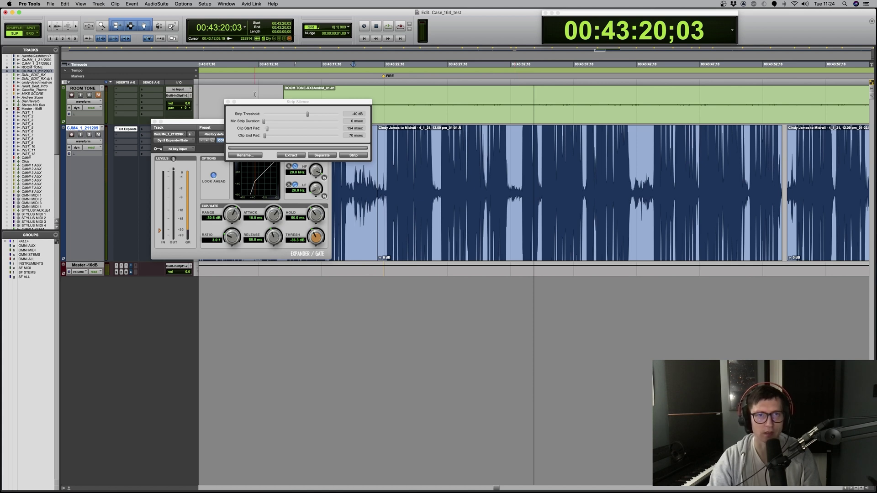
Strip the silence from the dialogue clip that starts at 00:43:22;01, keeping the current Strip Silence settings
{"action": "left_click_drag", "start_coordinate": [260, 104], "coordinate": [244, 83]}
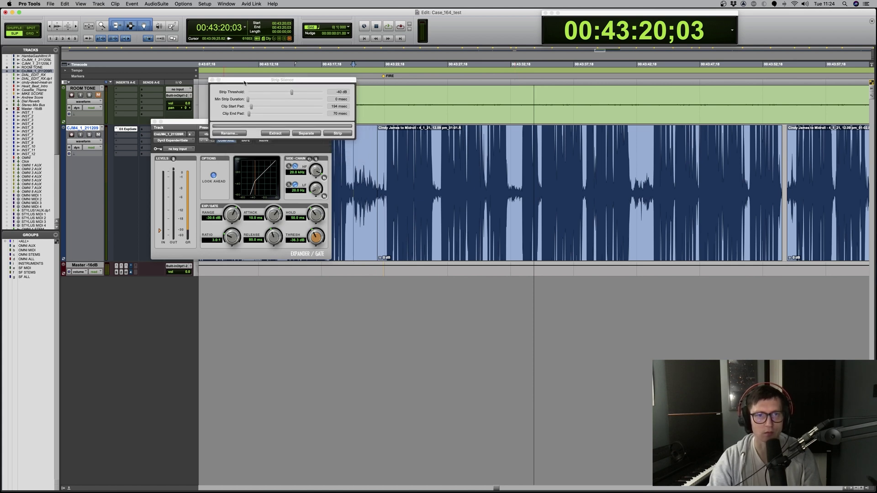
{"action": "double_click", "coordinate": [568, 193]}
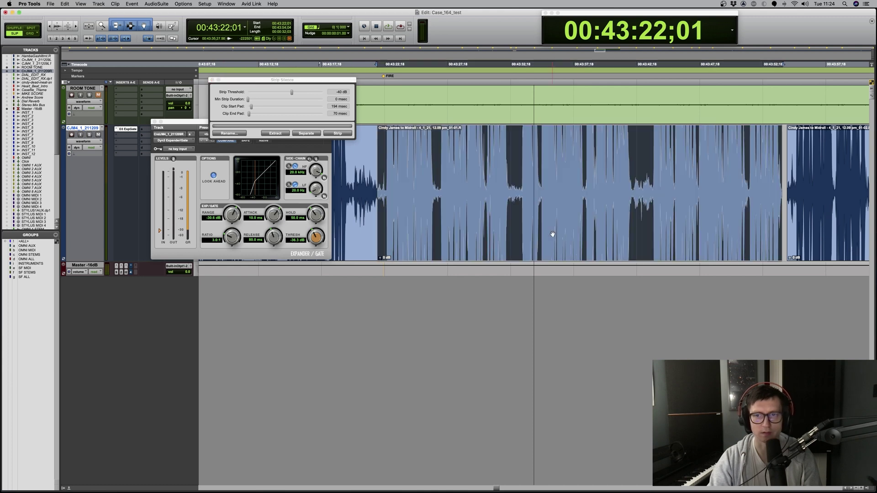
{"action": "left_click", "coordinate": [348, 133]}
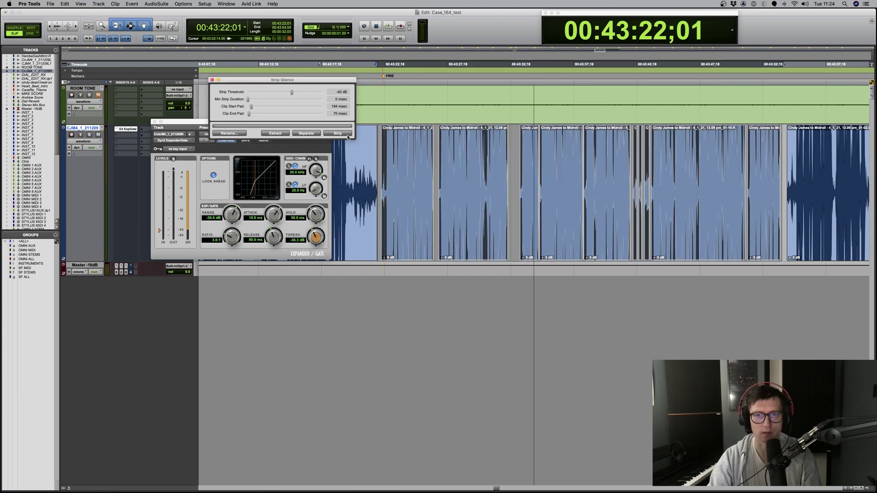
Delete the two short leftover noise clips around 00:43:42;09 on the dialogue track
{"action": "left_click", "coordinate": [622, 151]}
{"action": "left_click", "coordinate": [635, 229]}
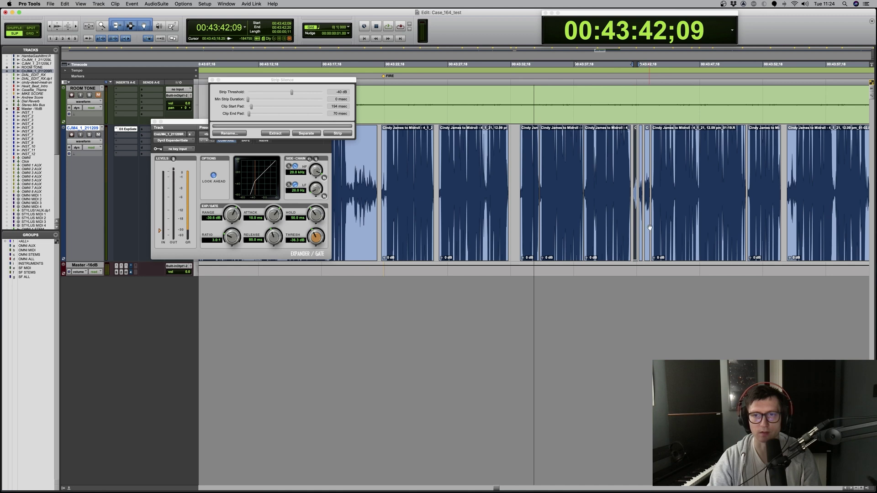
{"action": "left_click", "coordinate": [648, 228], "text": "shift"}
{"action": "key", "text": "Delete"}
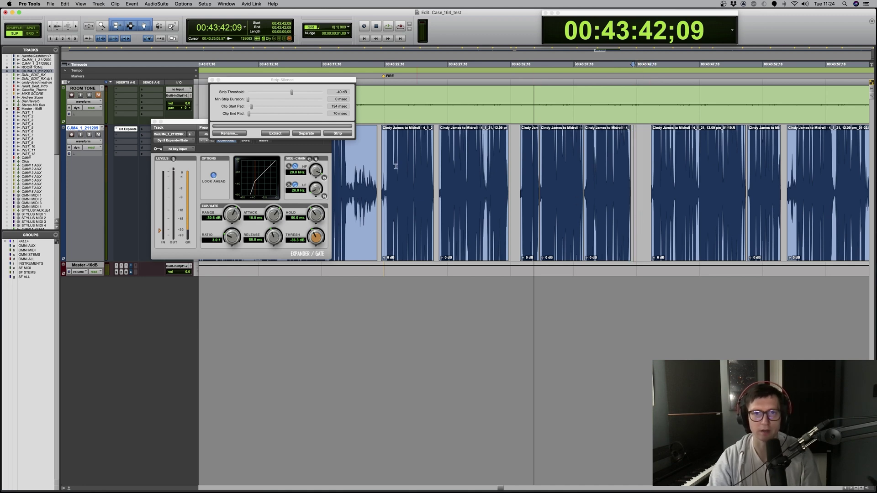
Trim the start of the first stripped dialogue clip to 00:43:22;22
{"action": "left_click", "coordinate": [386, 153]}
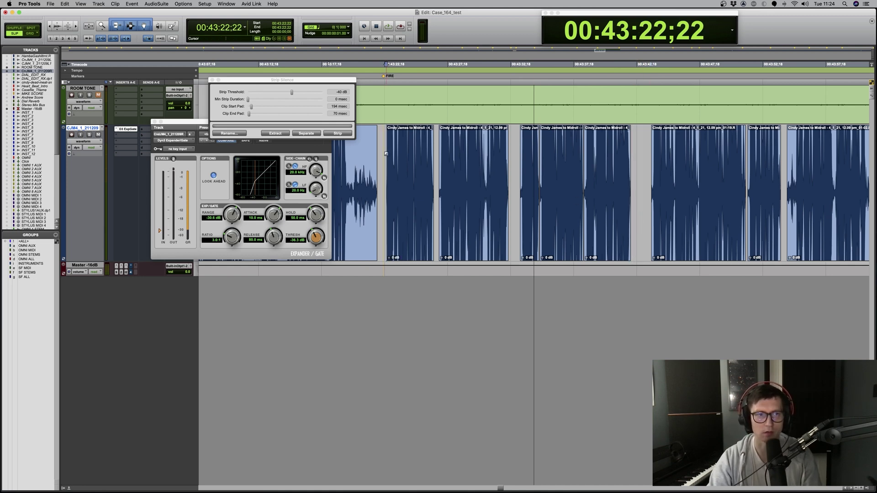
{"action": "key", "text": "super+bracketright"}
{"action": "key", "text": "super+bracketright"}
Switch off the Expander/Gate insert and play the stripped dialogue from shortly before the first stripped clip
{"action": "left_click", "coordinate": [512, 155]}
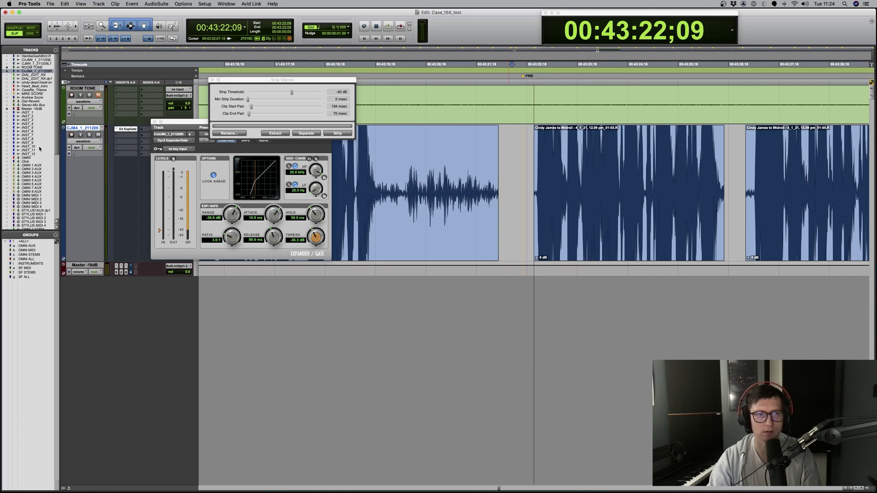
{"action": "left_click", "coordinate": [509, 156]}
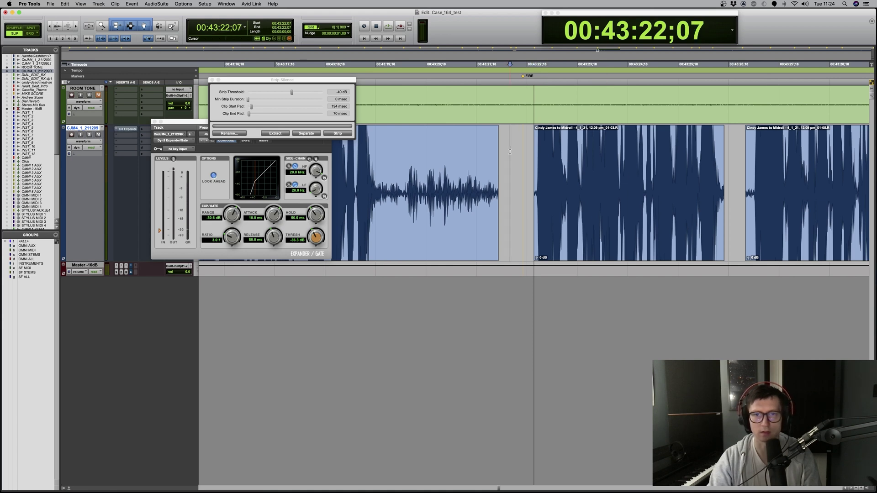
{"action": "left_click", "coordinate": [433, 146]}
{"action": "key", "text": "space"}
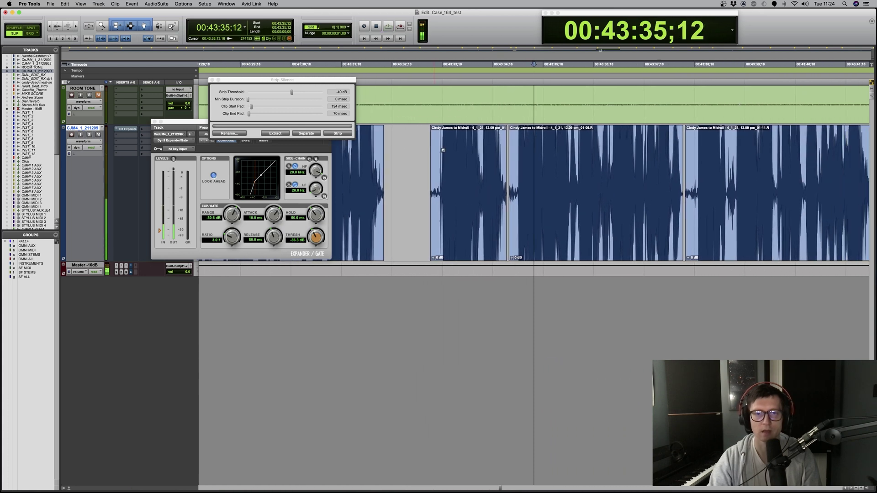
{"action": "key", "text": "space"}
Trim the starts of the next two dialogue clips that follow gaps to 00:43:27;01 and 00:43:33;13
{"action": "left_click", "coordinate": [457, 167]}
{"action": "key", "text": "a"}
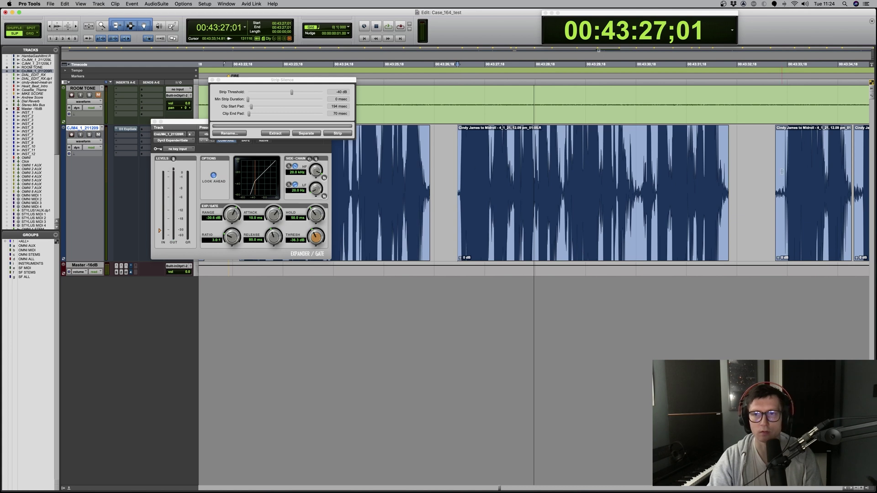
{"action": "left_click", "coordinate": [781, 174]}
{"action": "key", "text": "a"}
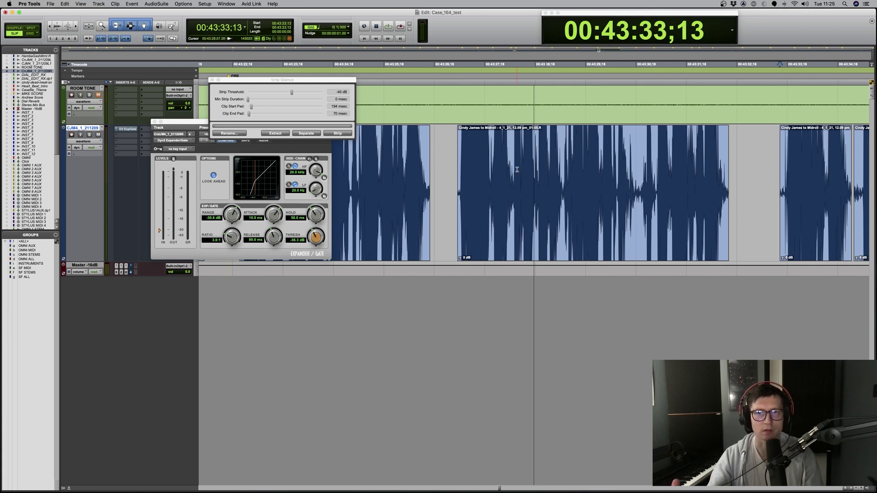
Look over the stripped dialogue clips from 00:43:27;01 onward, selecting individual clips and groups to check their boundaries
{"action": "scroll", "coordinate": [517, 169], "scroll_direction": "right", "scroll_amount": 5}
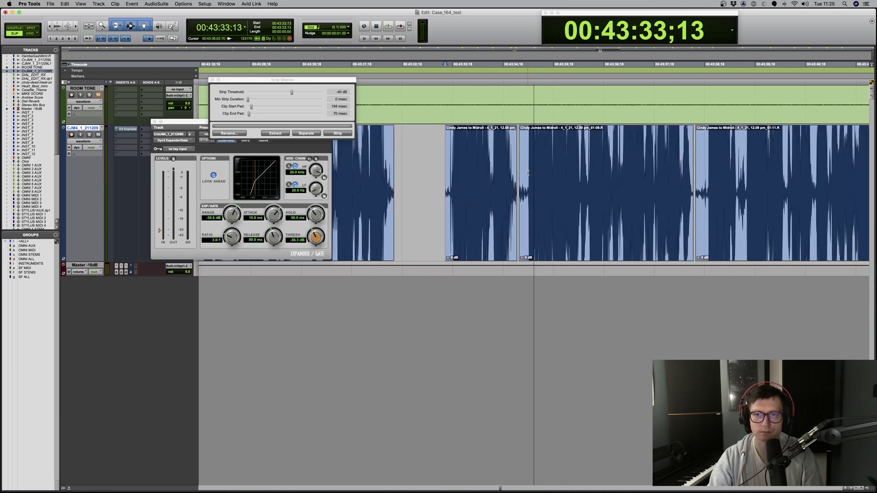
{"action": "scroll", "coordinate": [600, 196], "scroll_direction": "left", "scroll_amount": 10}
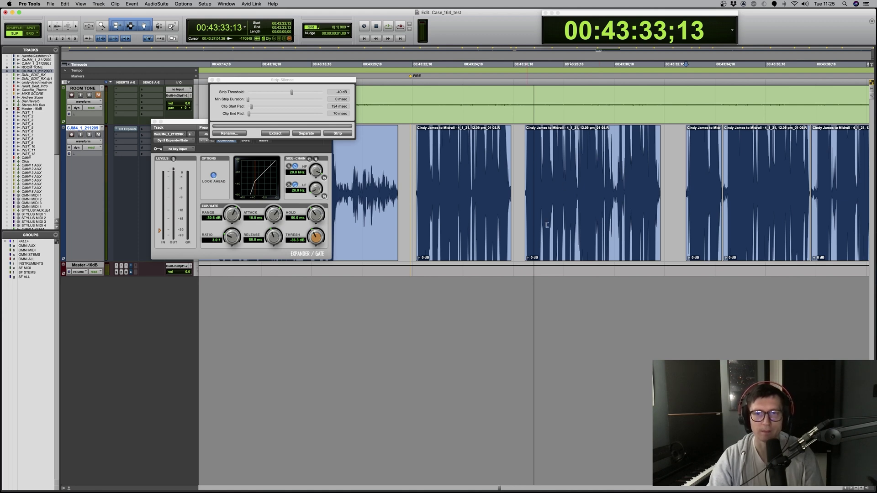
{"action": "double_click", "coordinate": [575, 175]}
{"action": "scroll", "coordinate": [575, 195], "scroll_direction": "right", "scroll_amount": 5}
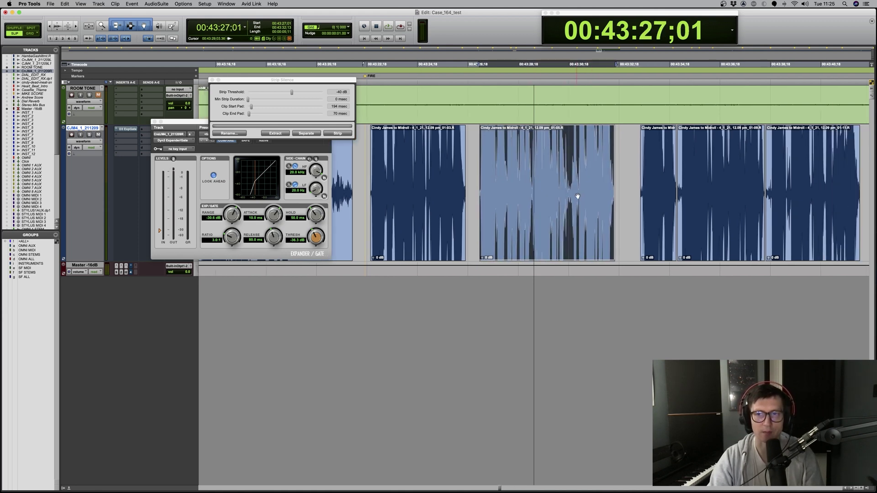
{"action": "left_click", "coordinate": [611, 247]}
{"action": "left_click", "coordinate": [755, 245], "text": "shift"}
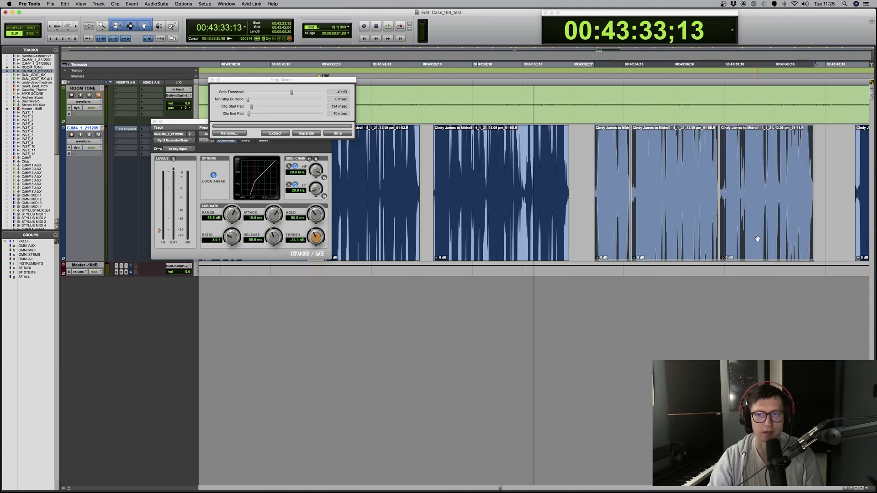
{"action": "left_click", "coordinate": [485, 170]}
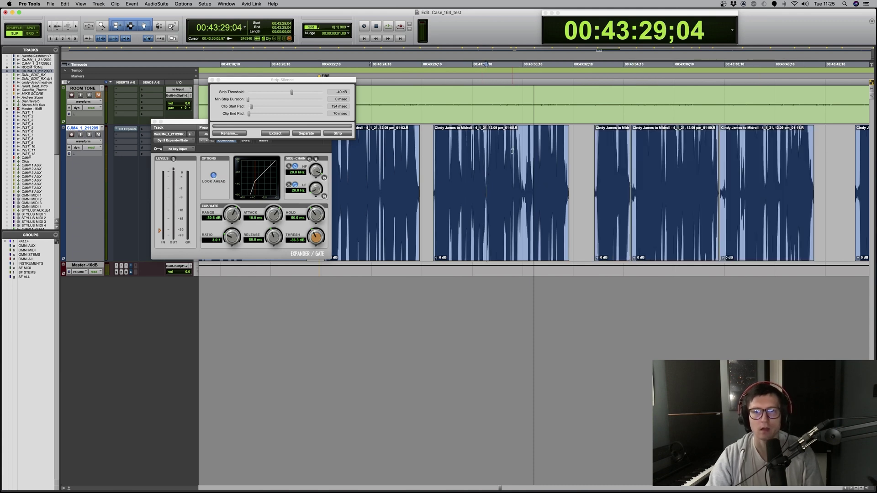
Undo the clip trims and the Strip Silence edit on the dialogue track, and close the Strip Silence window
{"action": "scroll", "coordinate": [513, 152], "scroll_direction": "right", "scroll_amount": 1}
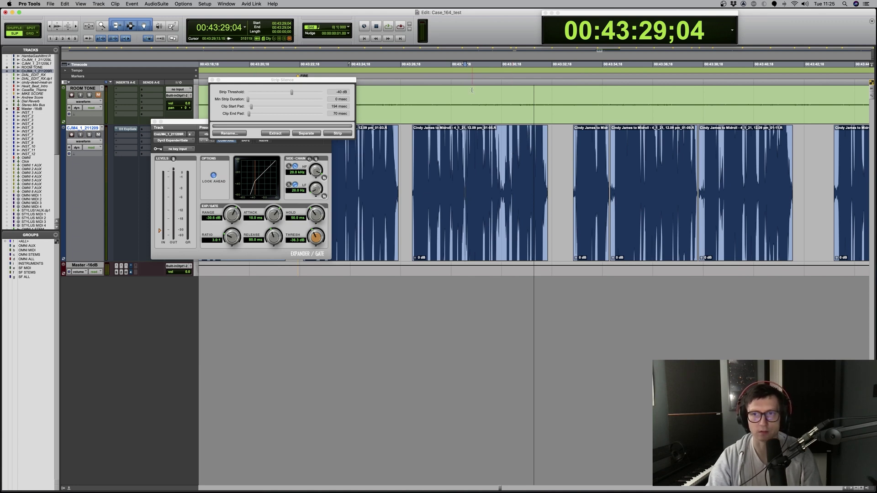
{"action": "scroll", "coordinate": [472, 90], "scroll_direction": "left", "scroll_amount": 1}
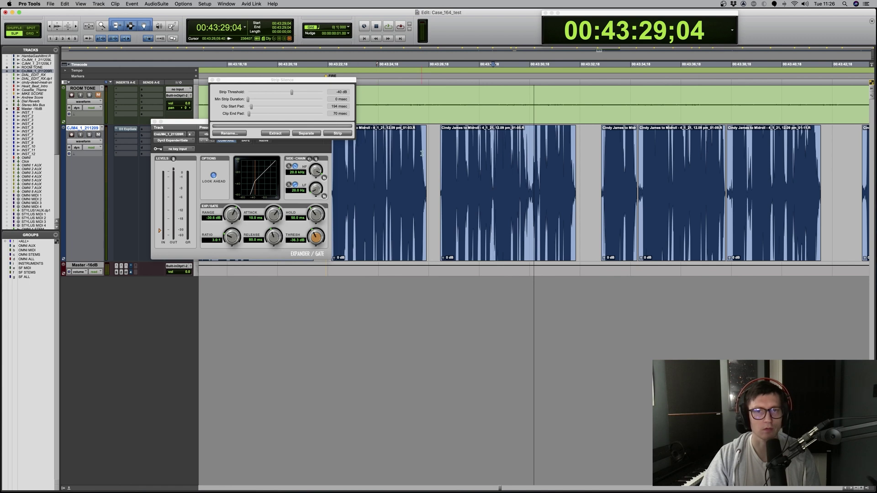
{"action": "scroll", "coordinate": [422, 154], "scroll_direction": "left", "scroll_amount": 4}
{"action": "scroll", "coordinate": [496, 172], "scroll_direction": "right", "scroll_amount": 4}
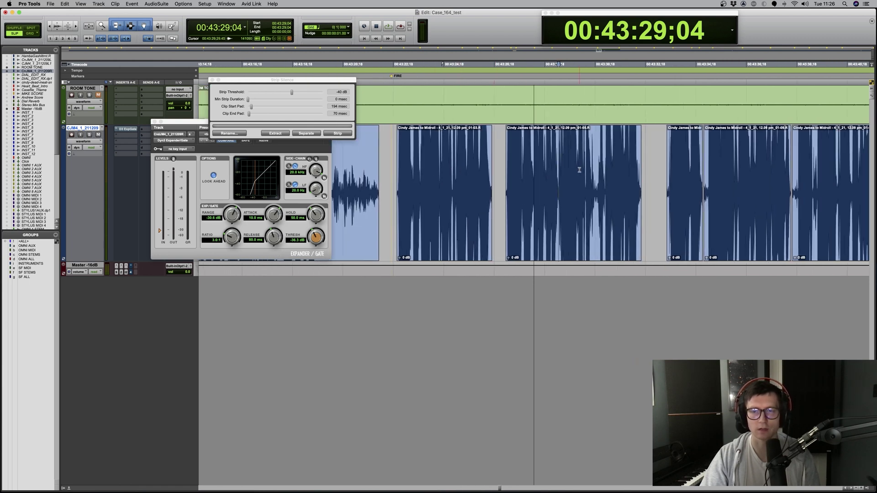
{"action": "key", "text": "super+z"}
{"action": "key", "text": "super+z"}
{"action": "key", "text": "super+z"}
{"action": "key", "text": "super+z"}
{"action": "key", "text": "super+z"}
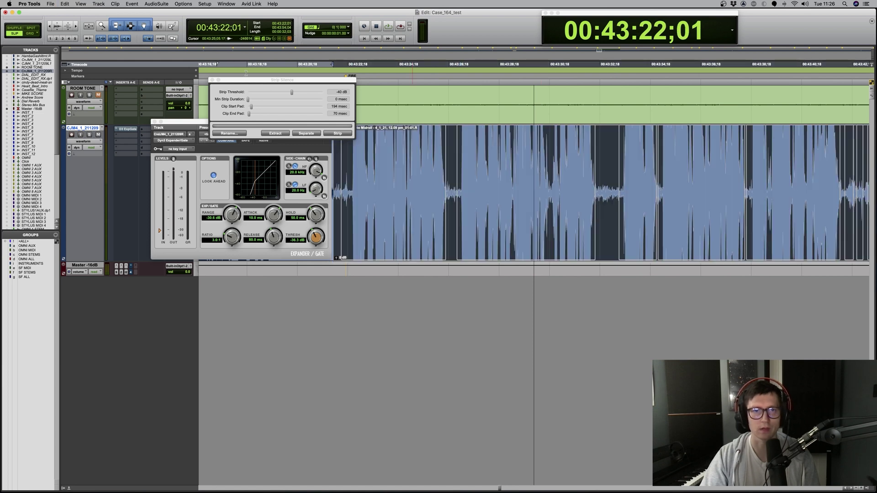
{"action": "key", "text": "super+u"}
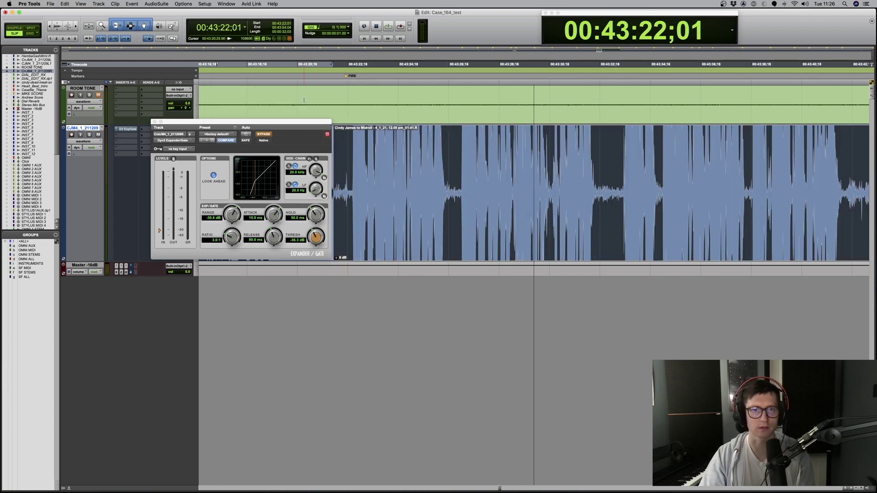
Mark the first dialogue phrase from 00:43:22;23 and move the selection to the same span on the ROOM TONE track
{"action": "left_click", "coordinate": [499, 157]}
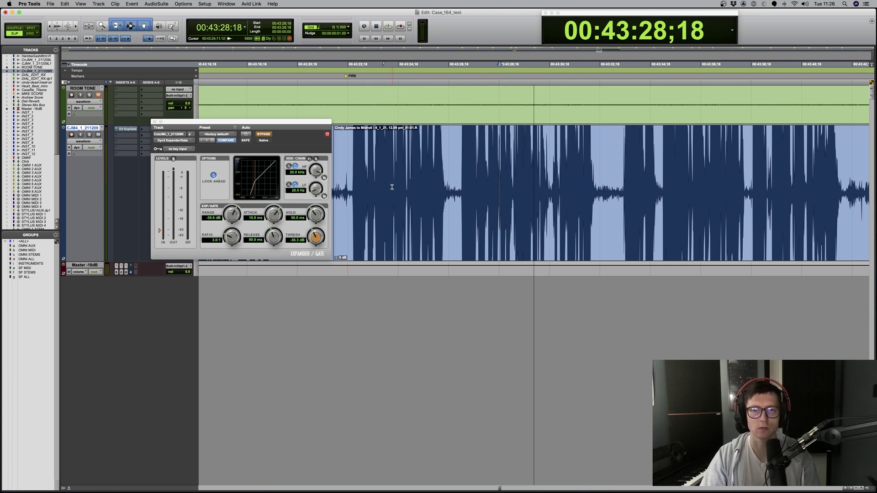
{"action": "left_click_drag", "start_coordinate": [353, 163], "coordinate": [447, 172]}
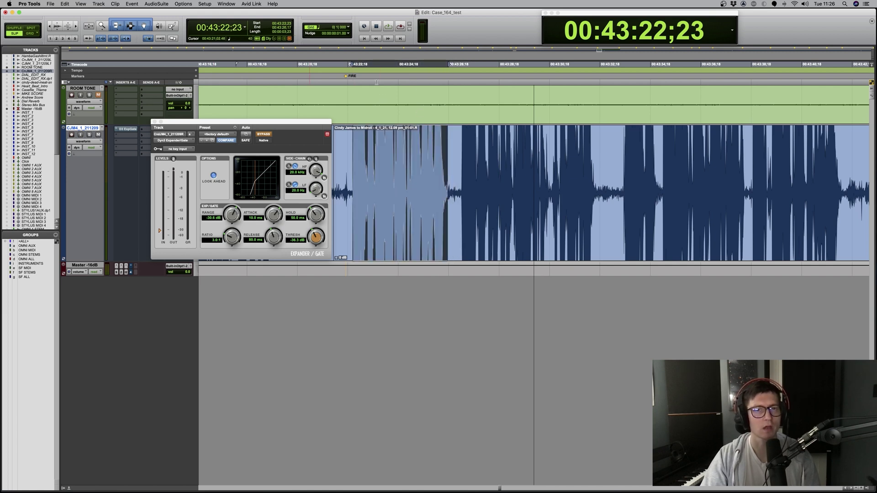
{"action": "left_click", "coordinate": [93, 88]}
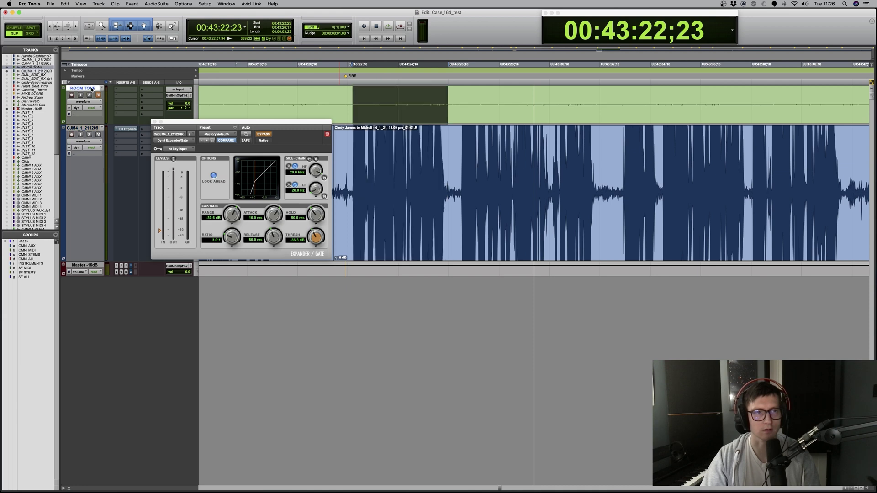
Unmute and solo the ROOM TONE track and play it from 00:43:21;29
{"action": "left_click", "coordinate": [445, 99]}
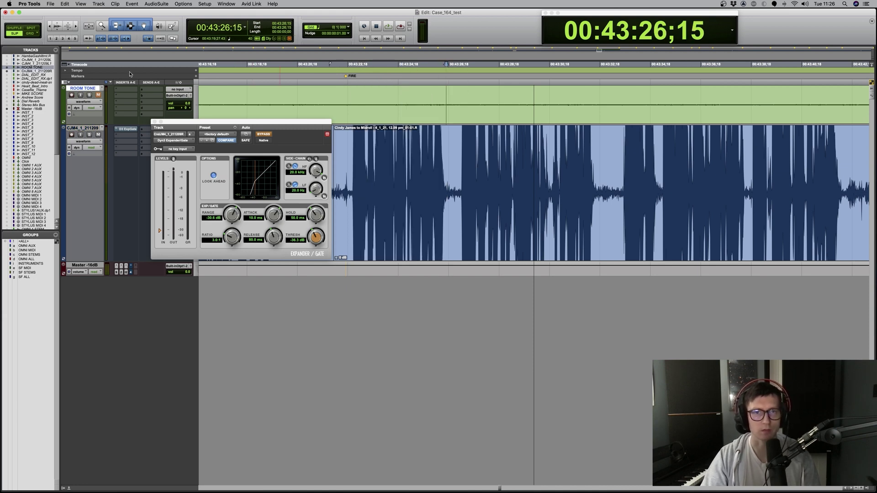
{"action": "left_click", "coordinate": [332, 96]}
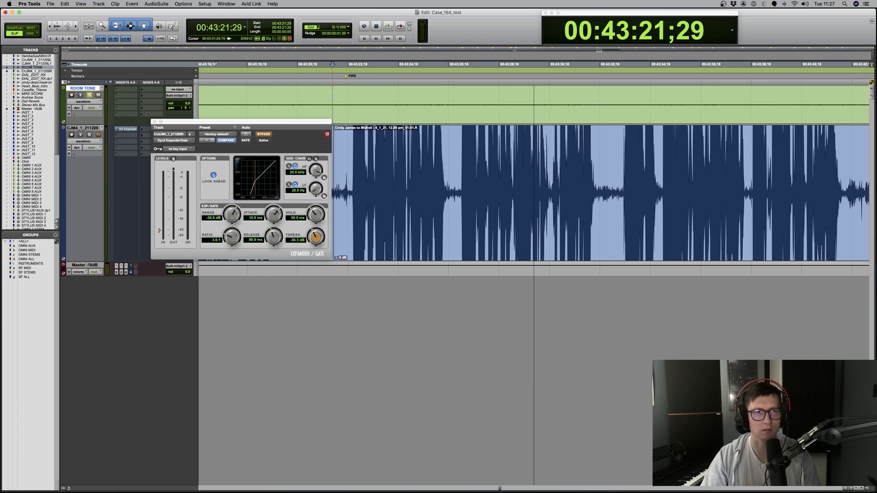
{"action": "key", "text": "space"}
{"action": "key", "text": "t"}
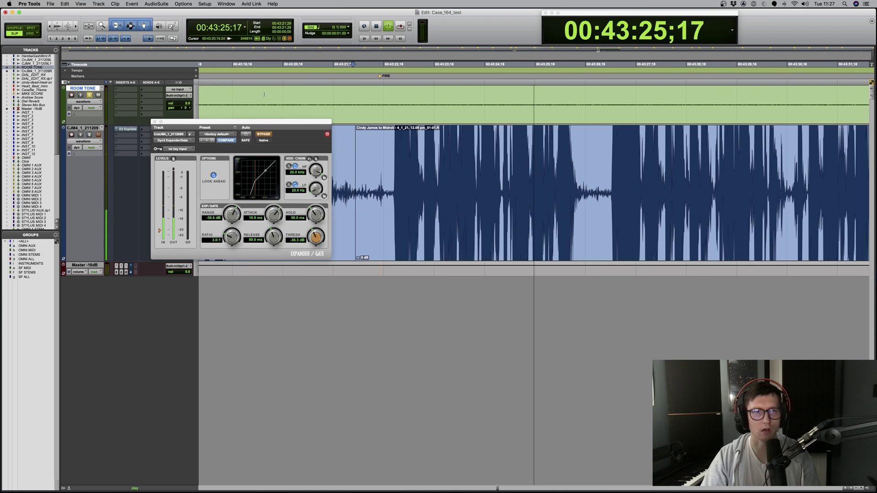
{"action": "key", "text": "space"}
Trim the start of the ROOM TONE clip to 00:43:21;28
{"action": "key", "text": "r"}
{"action": "left_click", "coordinate": [425, 93]}
{"action": "key", "text": "a"}
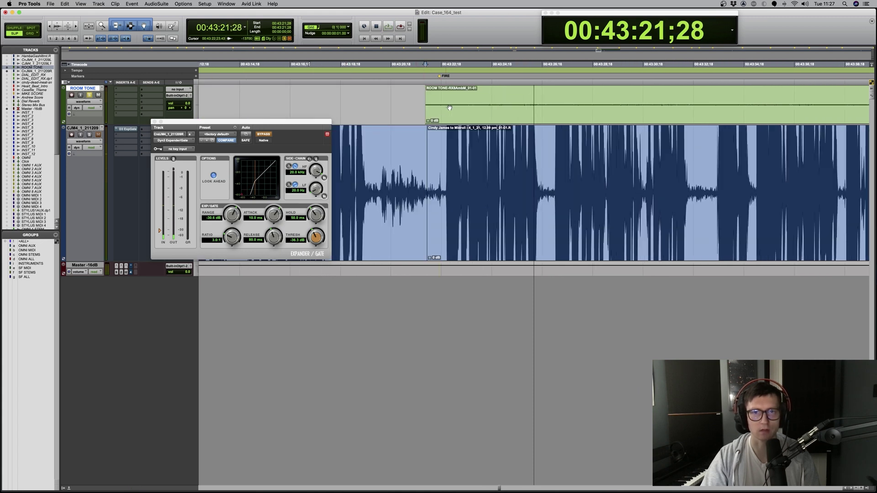
Raise the ROOM TONE clip gain and listen to the soloed room tone
{"action": "key", "text": "t"}
{"action": "mouse_move", "coordinate": [537, 121]}
{"action": "left_mouse_down"}
{"action": "mouse_move", "coordinate": [536, 99]}
{"action": "mouse_move", "coordinate": [536, 111]}
{"action": "left_mouse_up"}
{"action": "key", "text": "space"}
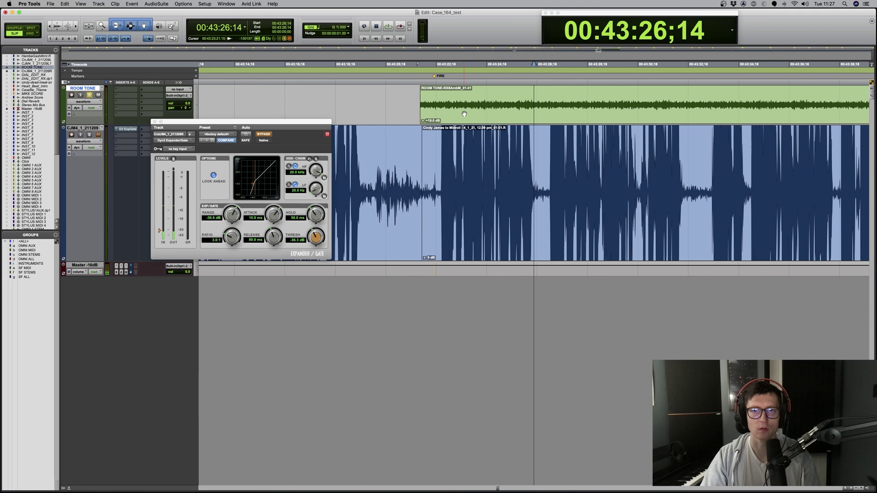
{"action": "scroll", "coordinate": [456, 116], "scroll_direction": "right", "scroll_amount": 3}
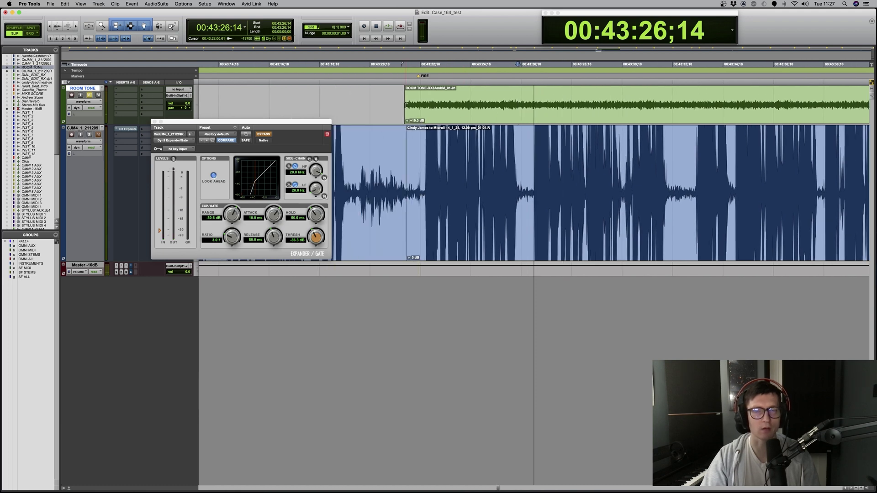
{"action": "scroll", "coordinate": [406, 105], "scroll_direction": "right", "scroll_amount": 3}
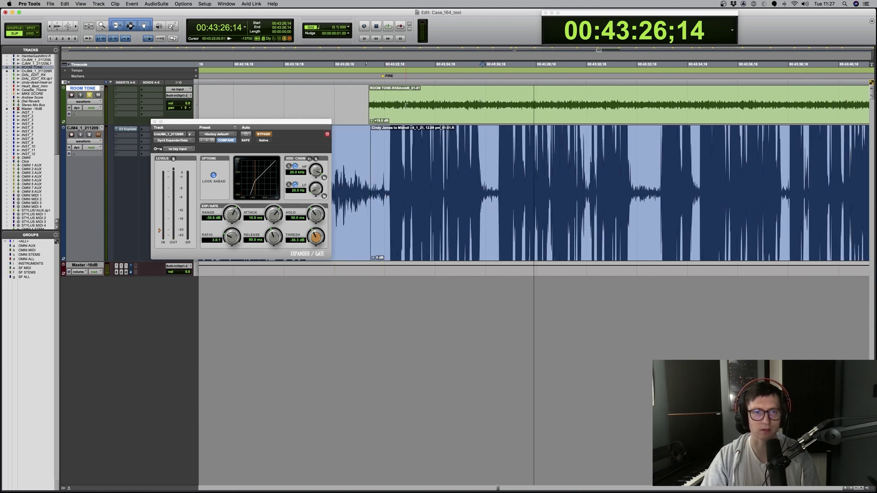
Adjust the Expander/Gate threshold slightly and switch the insert back on for the dialogue track
{"action": "left_click_drag", "start_coordinate": [314, 239], "coordinate": [314, 239]}
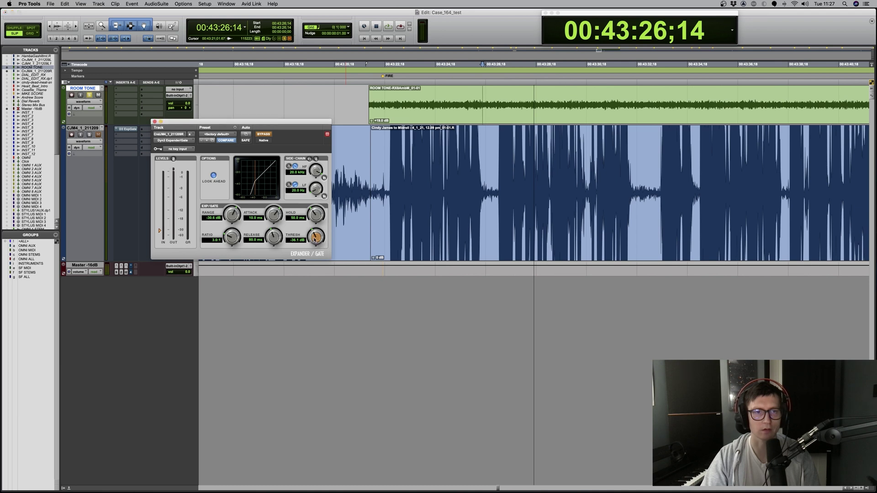
{"action": "left_click", "coordinate": [134, 130], "text": "super"}
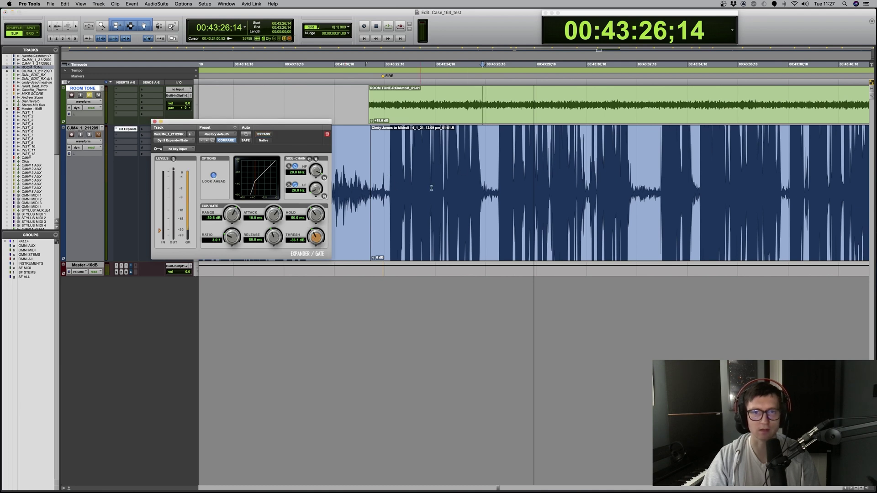
Trim the ROOM TONE clip's start to 00:43:22;16 and play both tracks from the start of the dialogue clip at 00:43:22;01
{"action": "left_click", "coordinate": [383, 97]}
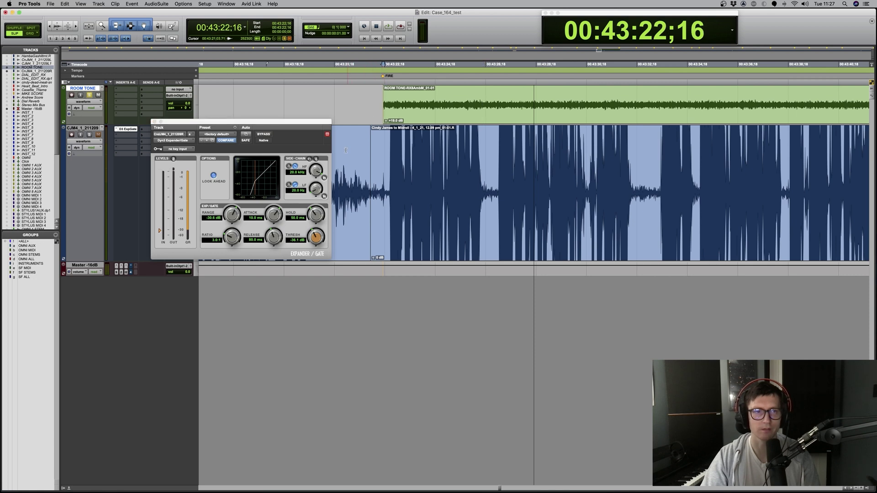
{"action": "key", "text": "semicolon"}
{"action": "key", "text": "alt+Tab"}
{"action": "key", "text": "space"}
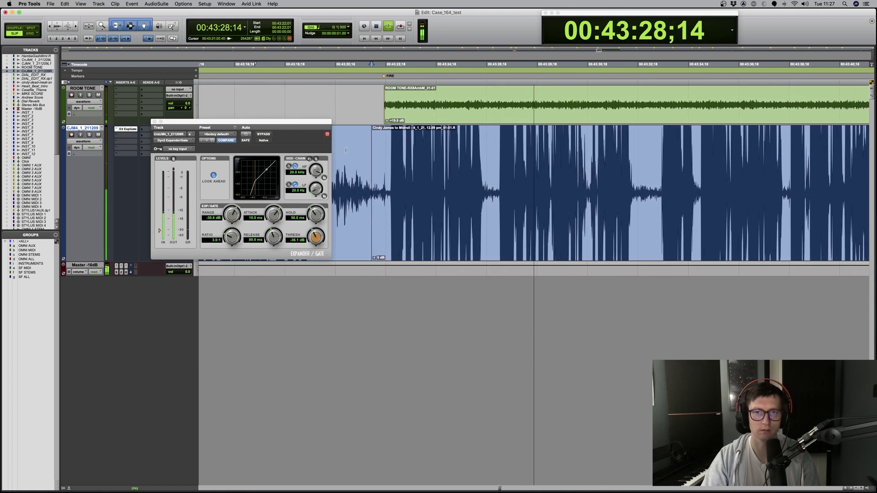
Reset the ROOM TONE clip gain to 0 dB, and bypass and close the Expander/Gate
{"action": "key", "text": "super+bracketleft"}
{"action": "left_click", "coordinate": [447, 121], "text": "alt"}
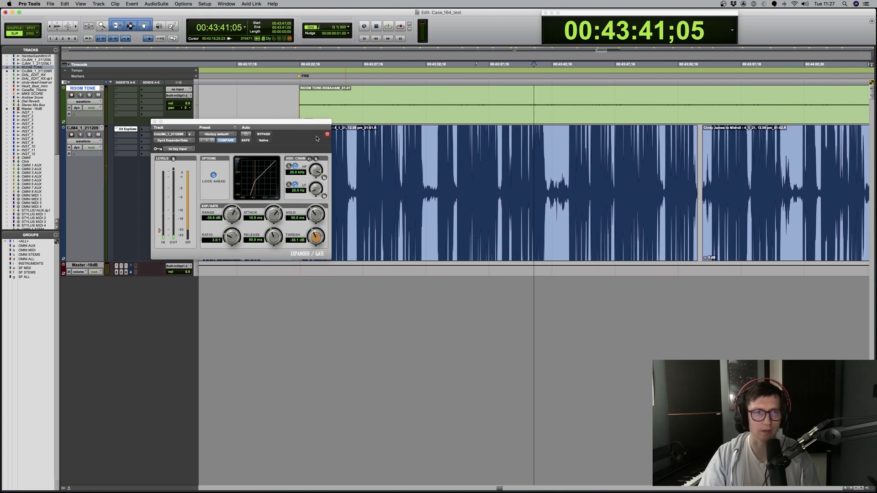
{"action": "left_click", "coordinate": [131, 128], "text": "super"}
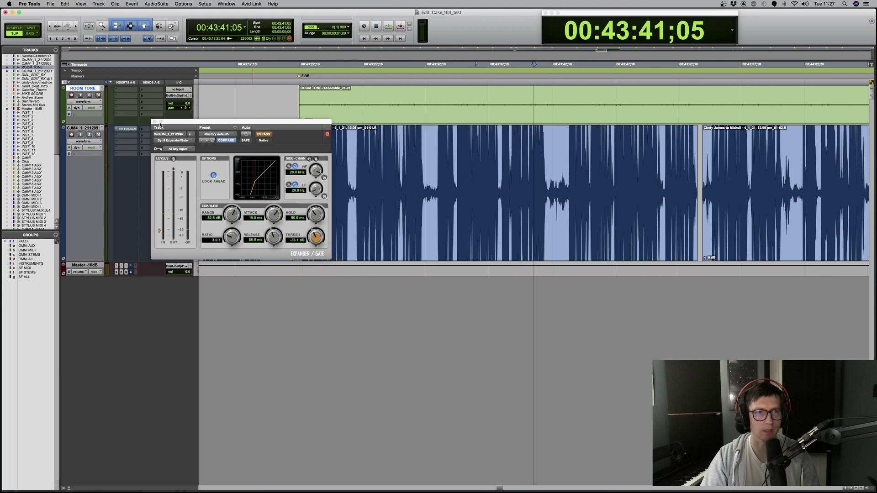
{"action": "left_click", "coordinate": [154, 121]}
Apply Strip Silence with a -40 dB threshold to the dialogue clip starting at 00:43:22;01
{"action": "left_click", "coordinate": [417, 221]}
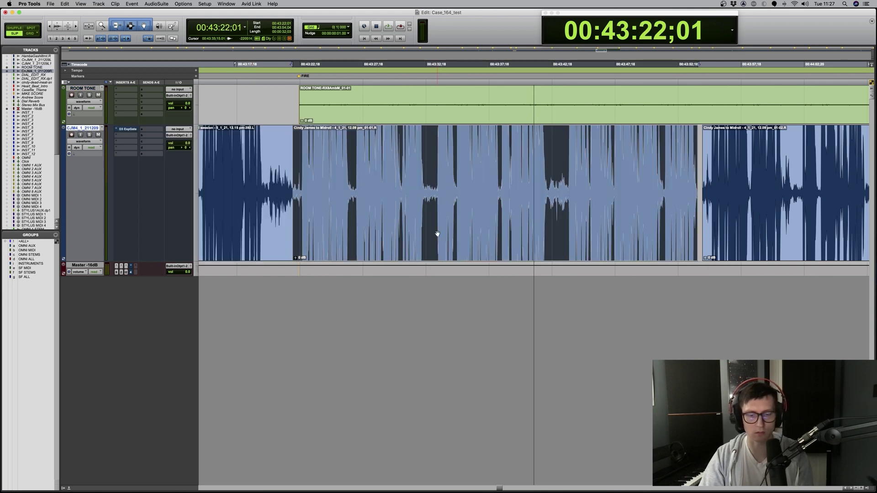
{"action": "key", "text": "super+u"}
{"action": "left_click", "coordinate": [337, 133]}
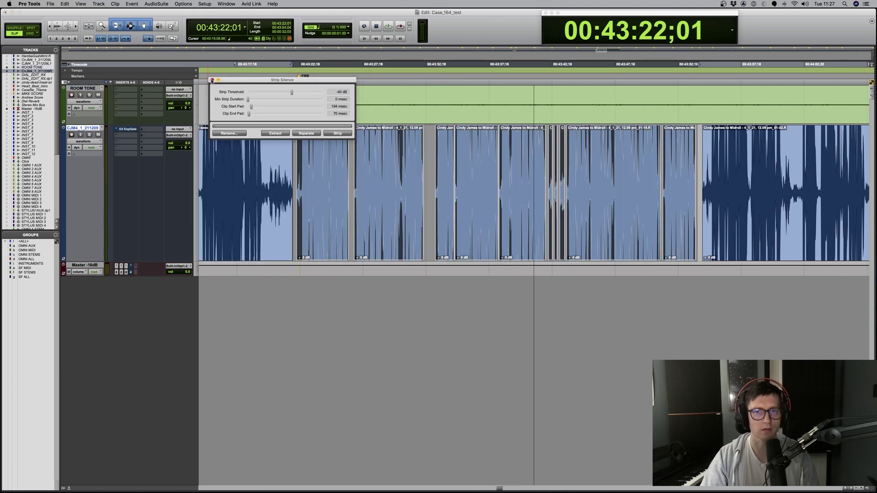
{"action": "left_click", "coordinate": [211, 80]}
Delete the short noise clips around 00:43:42;07 and raise the ROOM TONE clip gain to about +6.5 dB
{"action": "left_click_drag", "start_coordinate": [547, 176], "coordinate": [561, 175]}
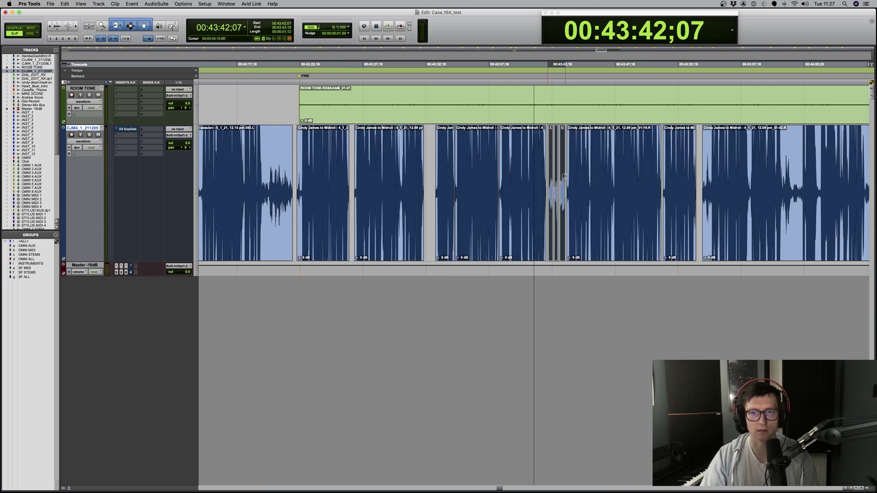
{"action": "key", "text": "Delete"}
{"action": "left_click_drag", "start_coordinate": [302, 121], "coordinate": [303, 118]}
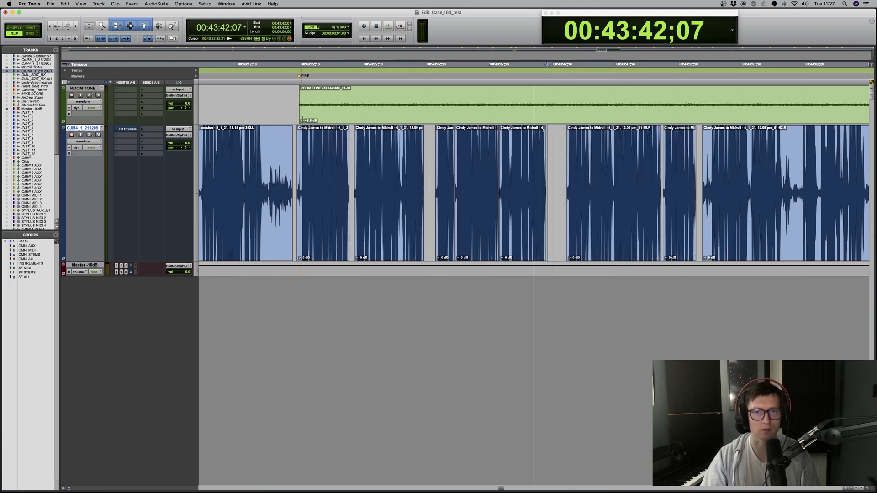
Trim the start of the first stripped dialogue clip to just before the speech begins
{"action": "left_click", "coordinate": [302, 142]}
{"action": "key", "text": "t"}
{"action": "key", "text": "t"}
{"action": "key", "text": "t"}
{"action": "key", "text": "a"}
Play the stripped dialogue together with the room tone from 00:43:22;08
{"action": "left_click", "coordinate": [484, 147]}
{"action": "key", "text": "space"}
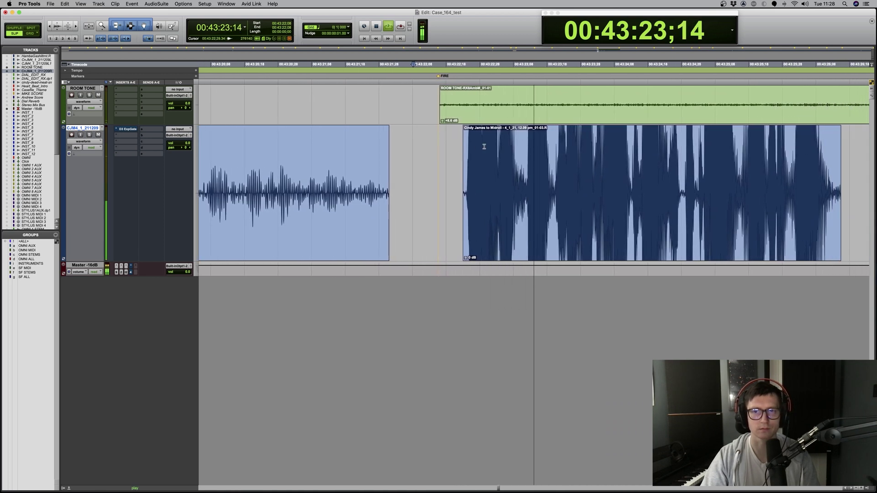
{"action": "key", "text": "r"}
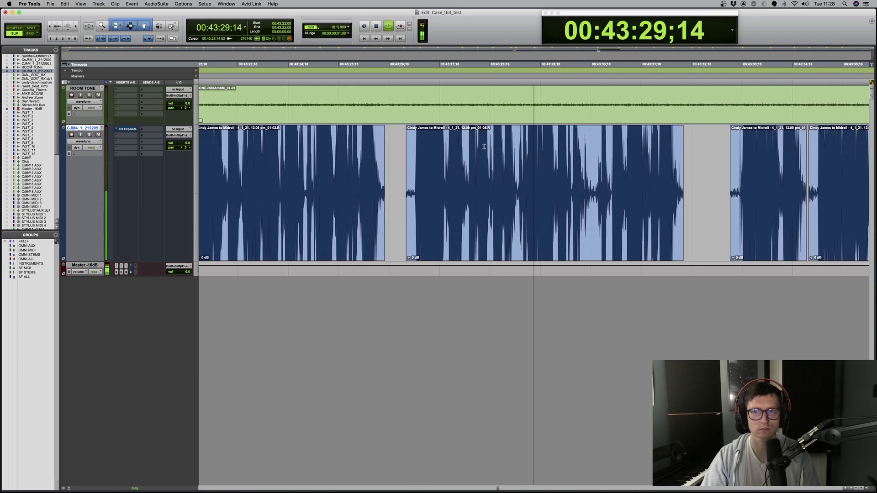
{"action": "key", "text": "r"}
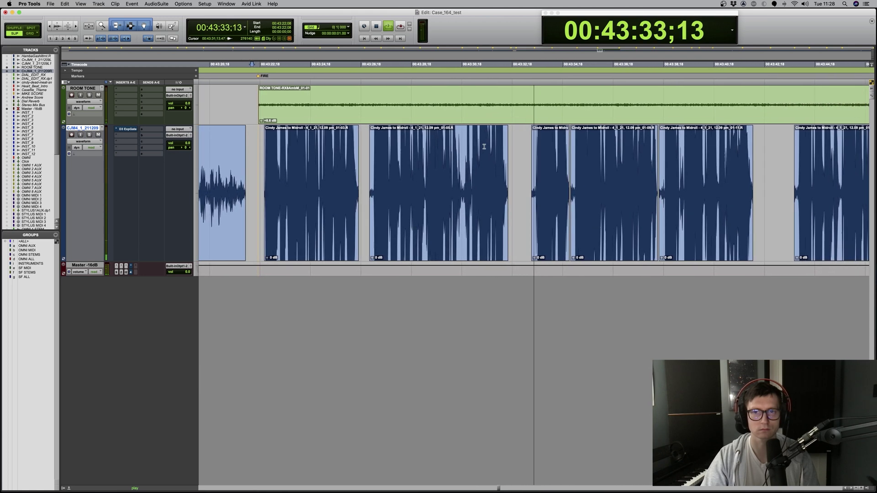
{"action": "key", "text": "space"}
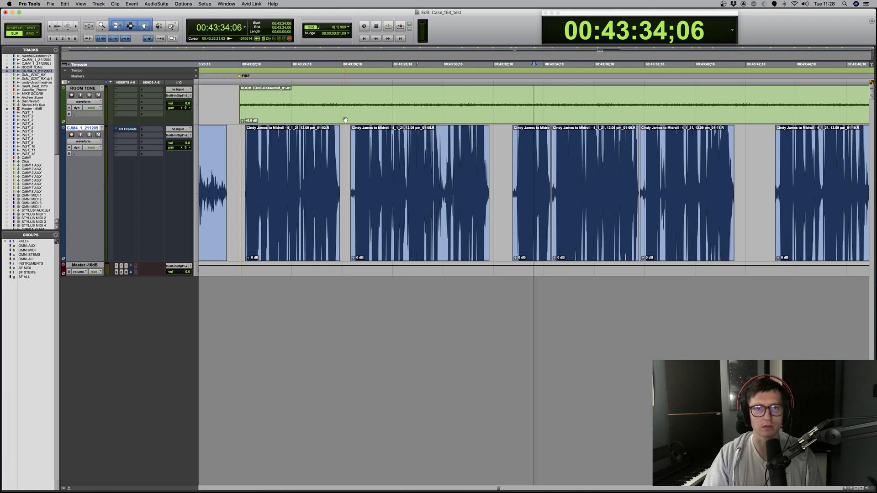
Compare the ROOM TONE track with the stripped dialogue, marking the spans beneath the clips from 00:43:26;29 onward and around the gap at 00:43:32;10
{"action": "left_click_drag", "start_coordinate": [354, 98], "coordinate": [487, 95]}
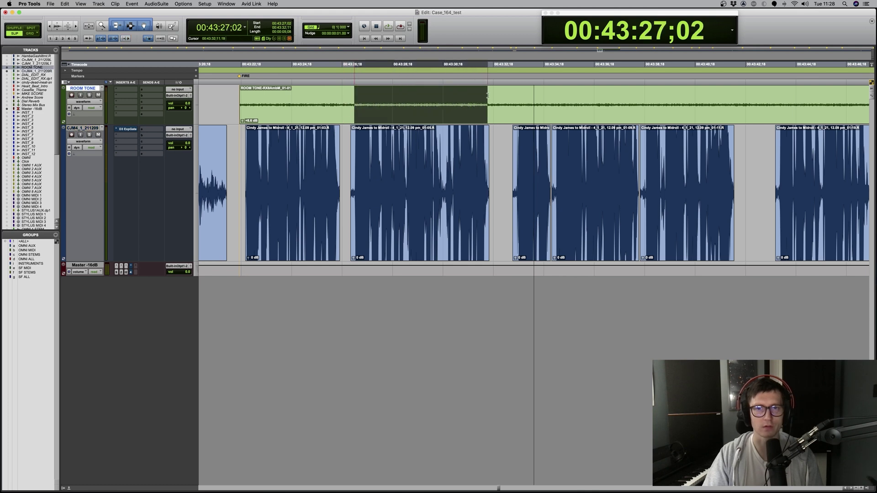
{"action": "left_click", "coordinate": [417, 239]}
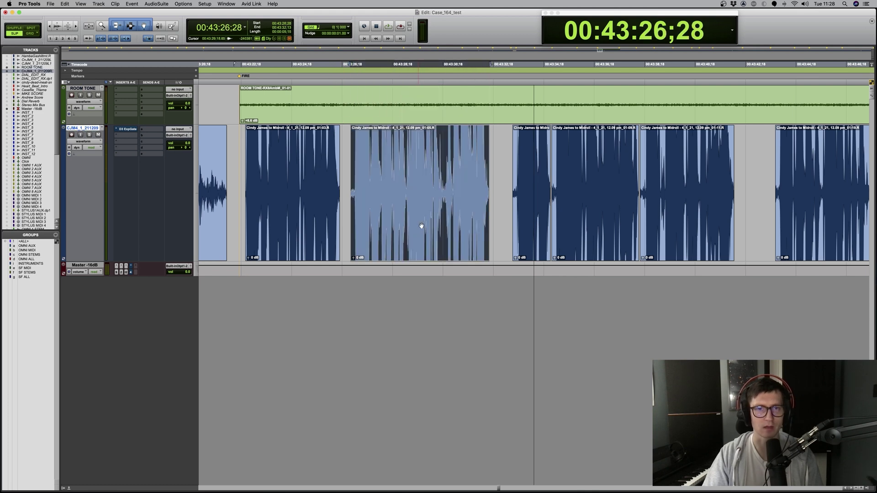
{"action": "left_click_drag", "start_coordinate": [352, 101], "coordinate": [490, 100]}
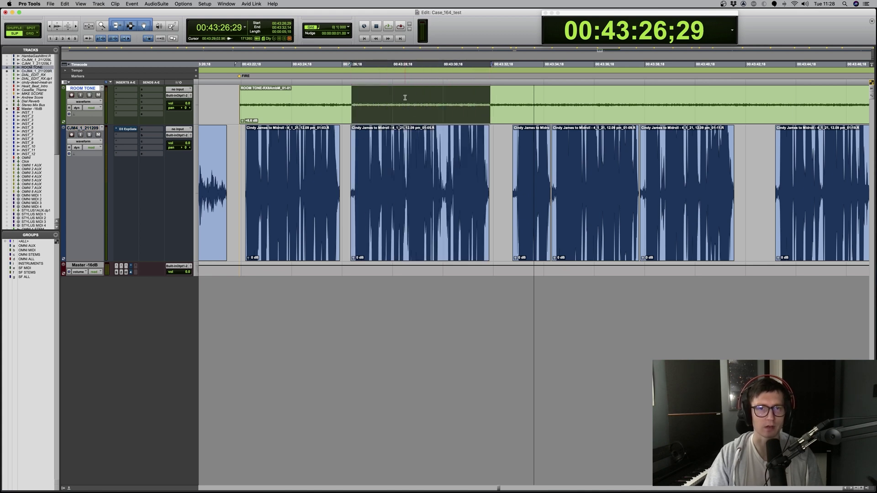
{"action": "left_click", "coordinate": [514, 96]}
{"action": "key", "text": "super+bracketright"}
{"action": "key", "text": "super+bracketright"}
{"action": "left_click_drag", "start_coordinate": [405, 101], "coordinate": [525, 101]}
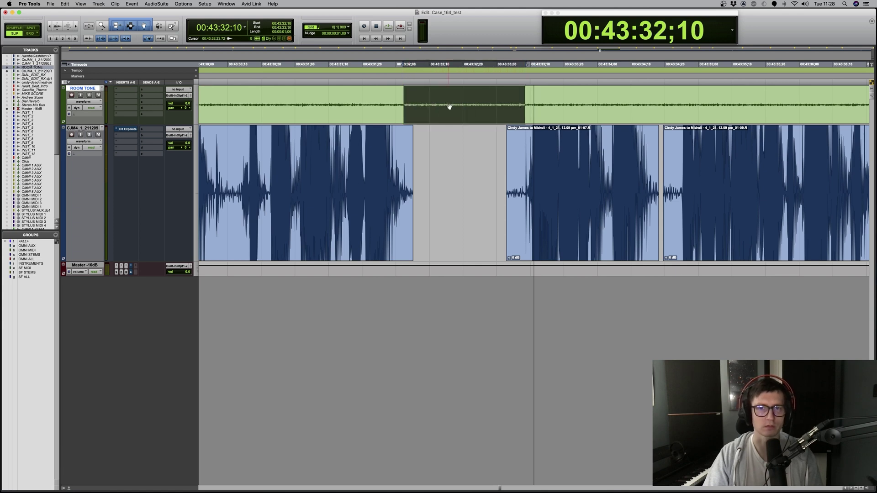
{"action": "key", "text": "super+bracketleft"}
{"action": "key", "text": "super+bracketleft"}
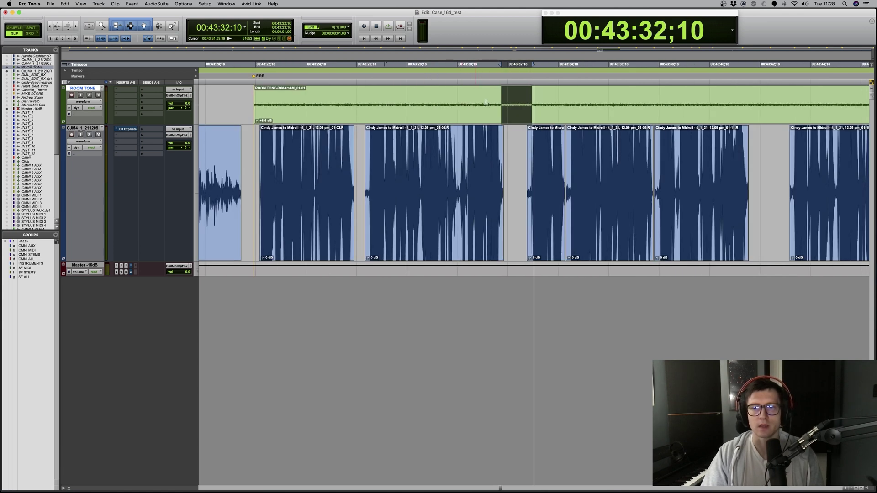
{"action": "left_click_drag", "start_coordinate": [367, 112], "coordinate": [749, 98]}
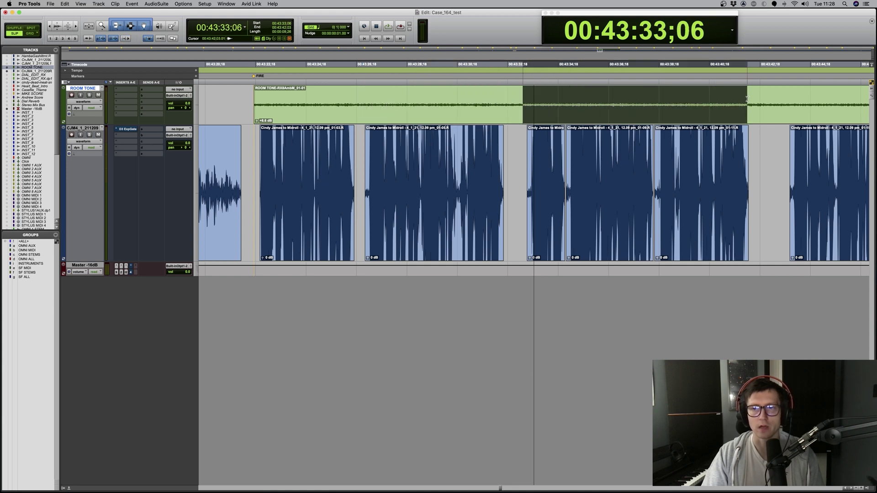
Move the edit points at both ends of the middle adjoining dialogue clip slightly later, with its start at 00:43:35;01
{"action": "scroll", "coordinate": [586, 146], "scroll_direction": "right", "scroll_amount": 2}
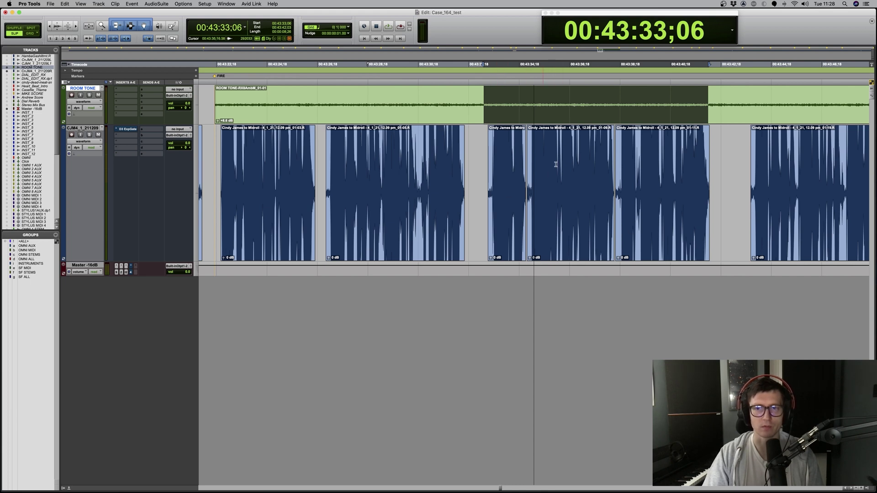
{"action": "left_click", "coordinate": [473, 150]}
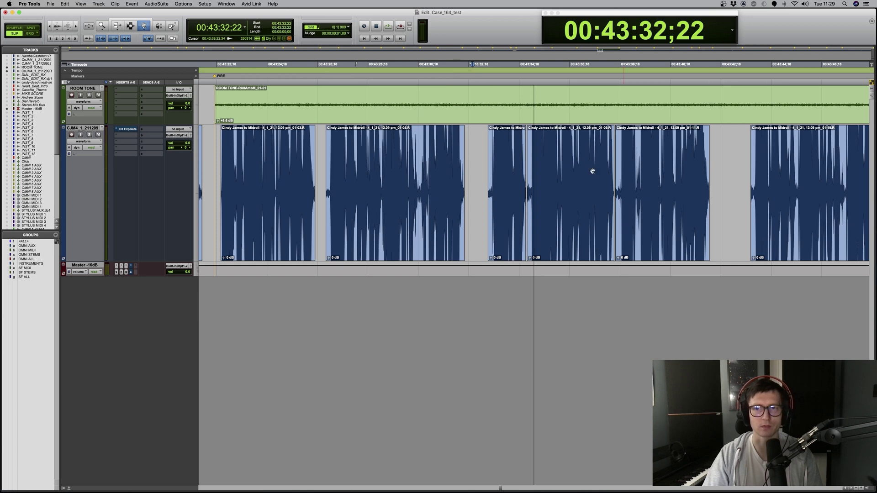
{"action": "key", "text": "F6"}
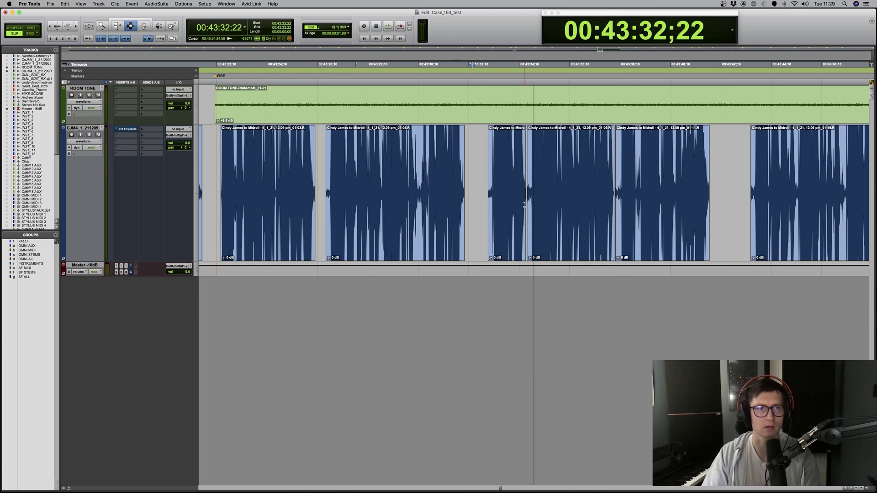
{"action": "left_click_drag", "start_coordinate": [525, 206], "coordinate": [529, 206]}
{"action": "left_click_drag", "start_coordinate": [612, 210], "coordinate": [618, 210]}
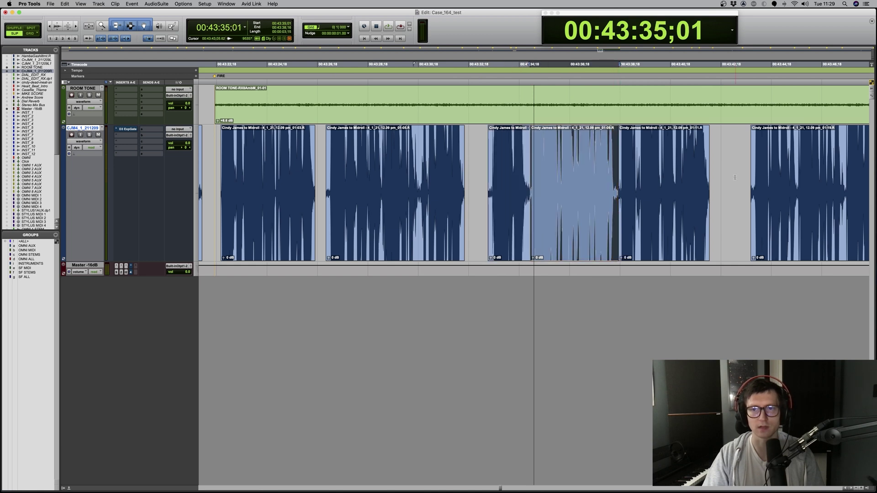
{"action": "left_click", "coordinate": [727, 156]}
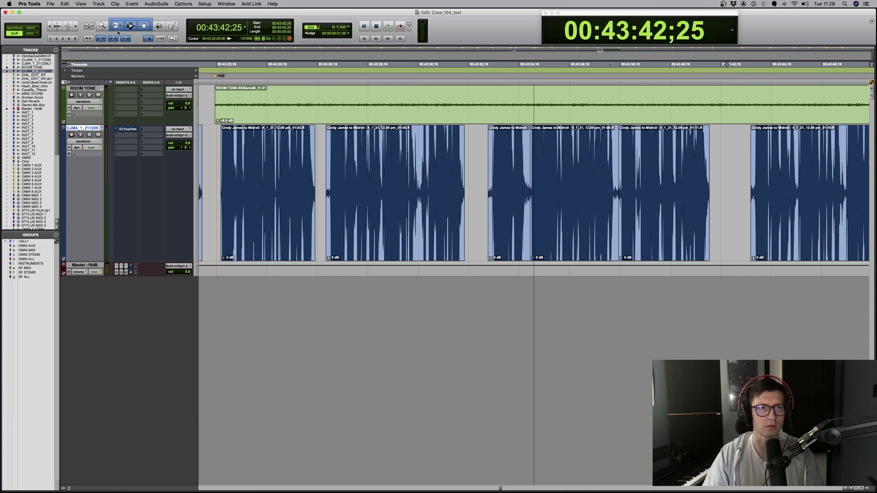
Copy the stripped dialogue clips between 00:43:22;23 and 00:43:42;04 onto the ROOM TONE track in sync, and mute the copies
{"action": "left_click", "coordinate": [144, 26]}
{"action": "left_click_drag", "start_coordinate": [211, 160], "coordinate": [729, 168]}
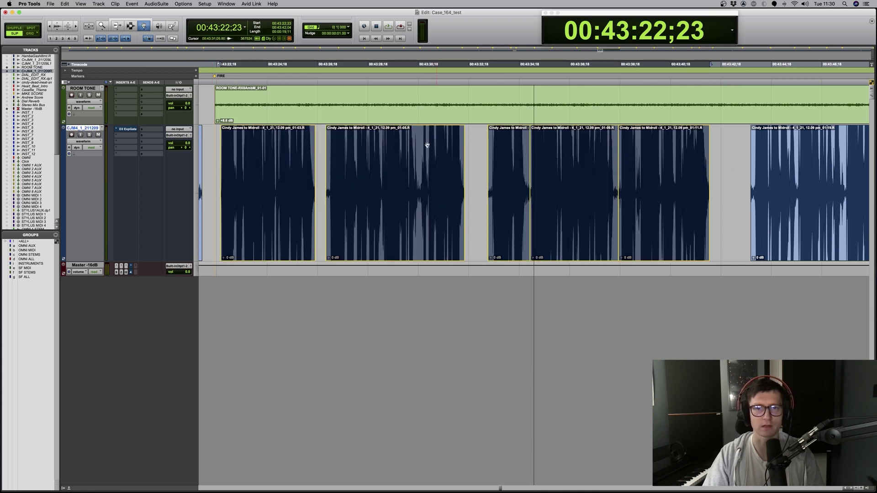
{"action": "left_click_drag", "start_coordinate": [390, 235], "coordinate": [388, 90]}
{"action": "key", "text": "super+m"}
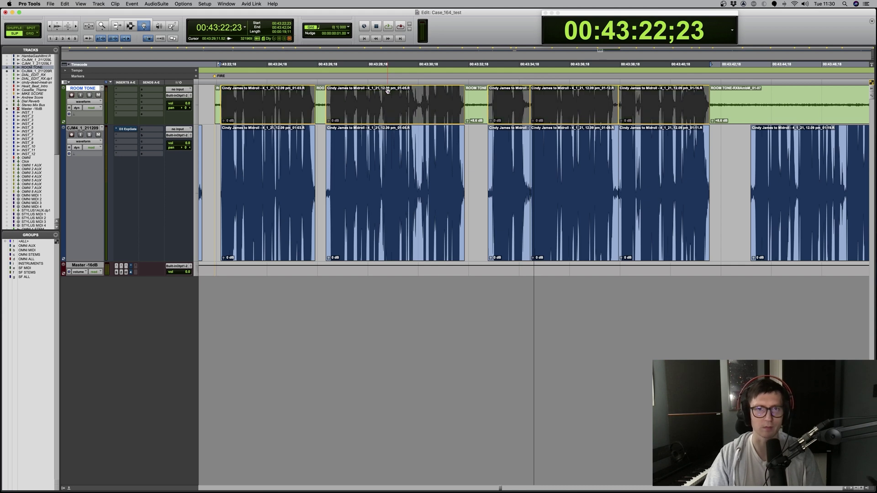
Play the dialogue with the remaining room tone from 00:43:22;11, inspecting the waveform around the gap at 00:43:32;12
{"action": "key", "text": "F6"}
{"action": "left_click", "coordinate": [213, 136]}
{"action": "key", "text": "super+bracketright"}
{"action": "key", "text": "super+bracketright"}
{"action": "key", "text": "super+bracketright"}
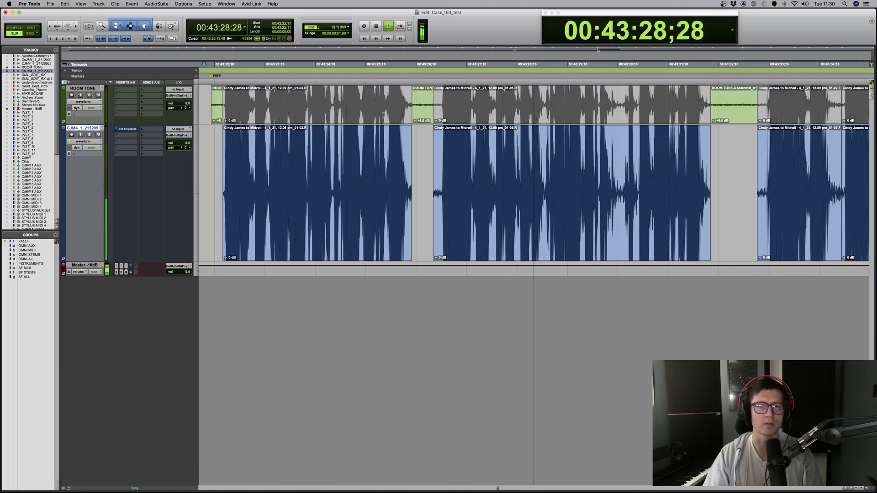
{"action": "key", "text": "r"}
{"action": "key", "text": "r"}
{"action": "key", "text": "t"}
{"action": "key", "text": "t"}
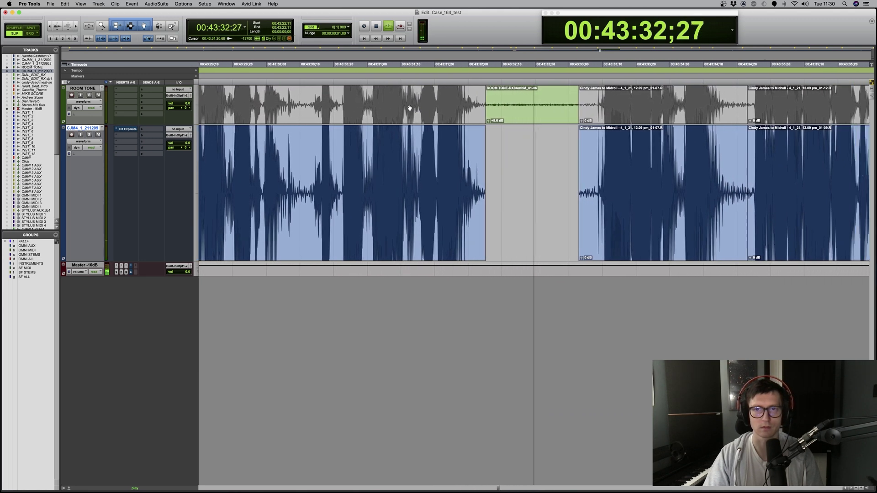
{"action": "key", "text": "r"}
{"action": "key", "text": "r"}
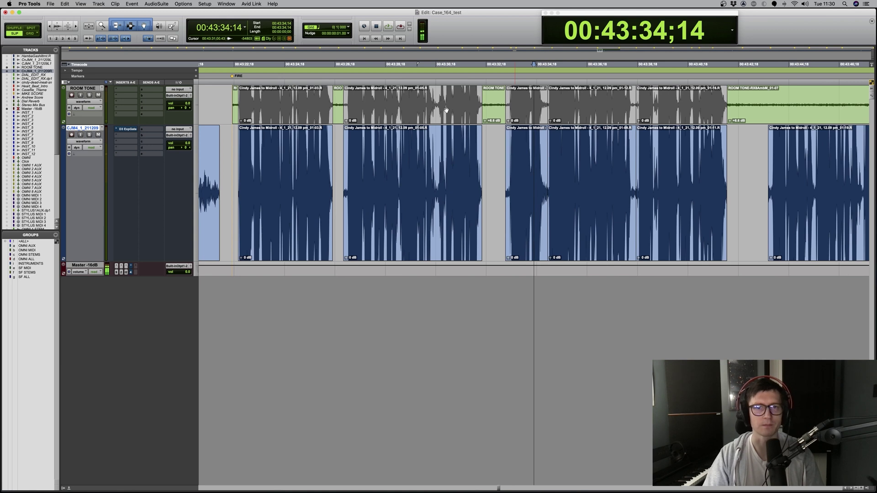
Reset the clip gain of the room tone in the 00:43:32 gap to 0 dB and extend its start to 00:43:32;11
{"action": "key", "text": "t"}
{"action": "key", "text": "t"}
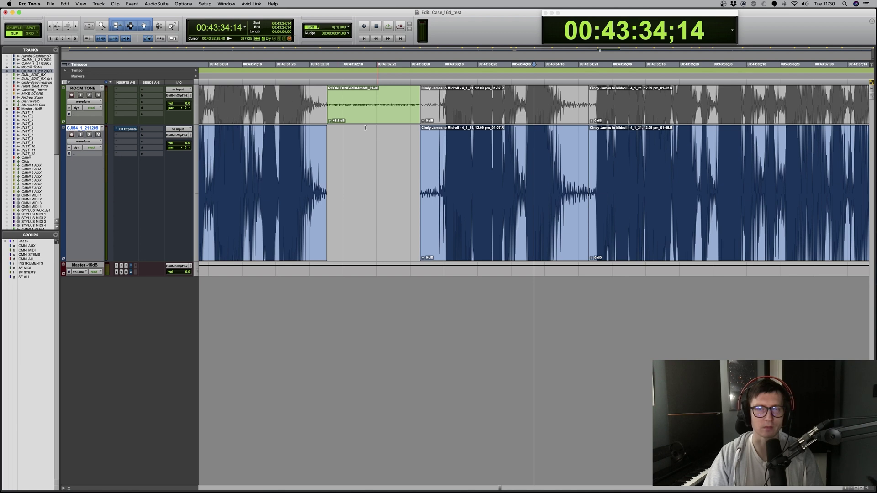
{"action": "left_click", "coordinate": [329, 121], "text": "alt"}
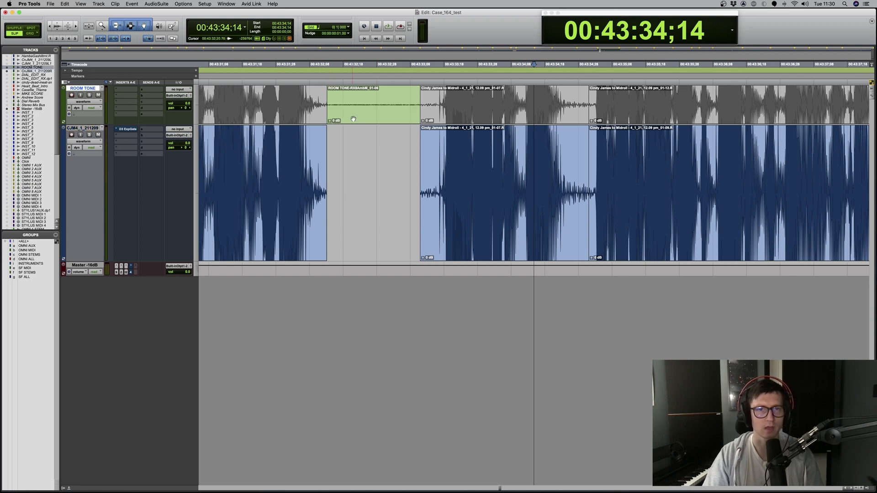
{"action": "left_click_drag", "start_coordinate": [329, 112], "coordinate": [324, 112]}
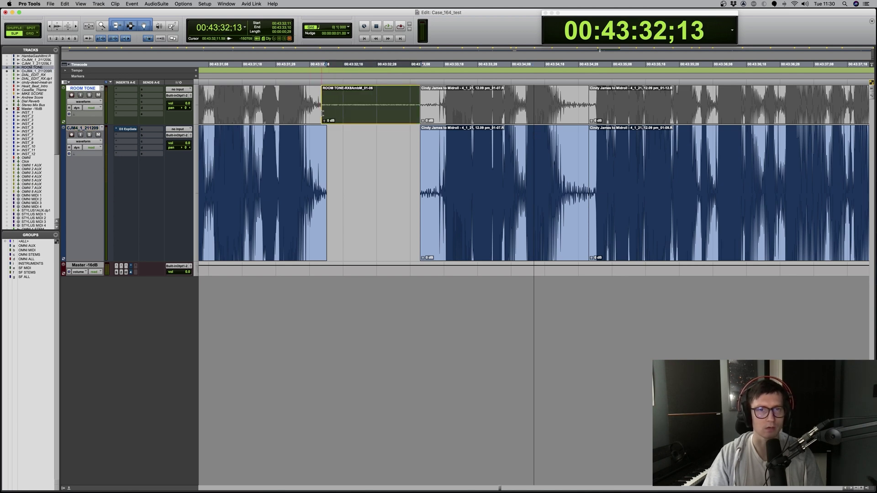
Add crossfades at both ends of that room tone clip and fades on the dialogue clips bordering the gap
{"action": "left_click_drag", "start_coordinate": [421, 117], "coordinate": [426, 144]}
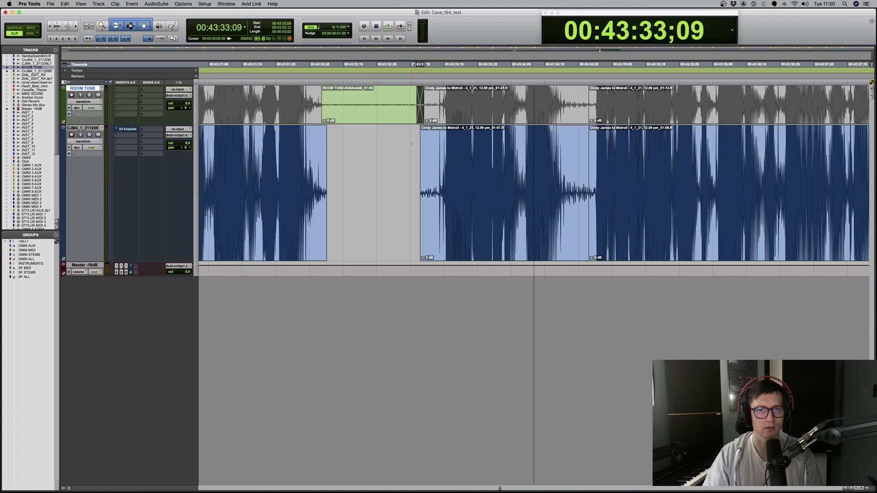
{"action": "key", "text": "f"}
{"action": "left_click_drag", "start_coordinate": [371, 146], "coordinate": [323, 146]}
{"action": "key", "text": "f"}
Shift the room tone clip's opening crossfade to line up with the preceding dialogue clip's fade-out at 00:43:32;11
{"action": "left_click", "coordinate": [326, 95]}
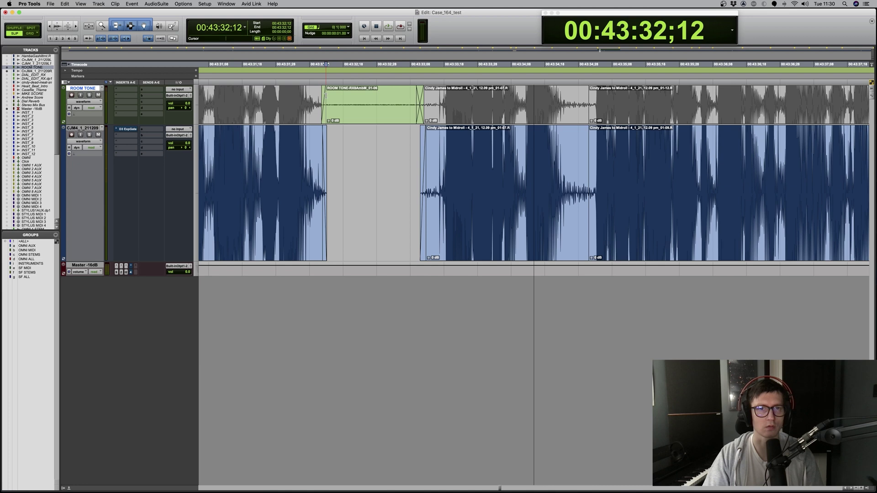
{"action": "key", "text": "super+bracketright"}
{"action": "key", "text": "super+bracketright"}
{"action": "left_click", "coordinate": [538, 118]}
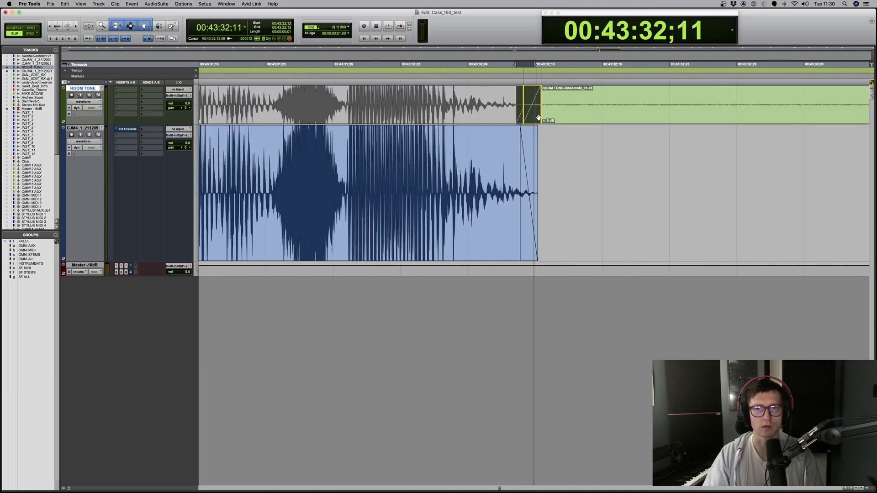
{"action": "left_click_drag", "start_coordinate": [538, 118], "coordinate": [536, 118]}
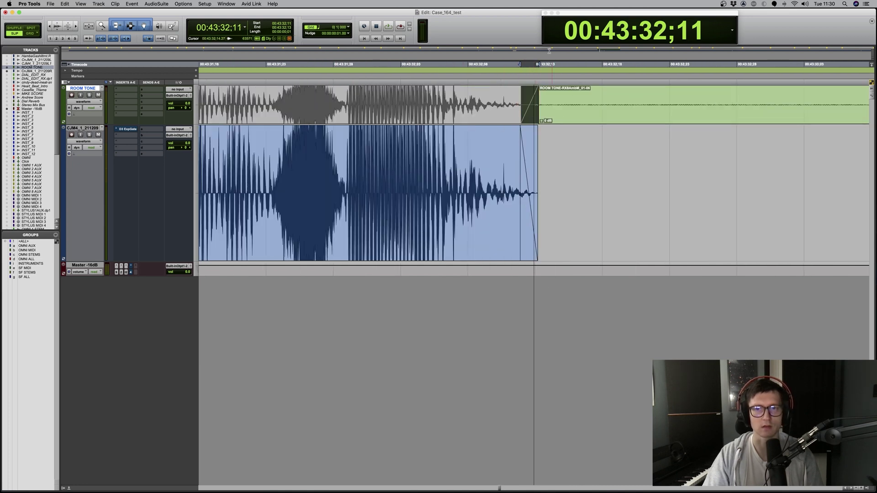
Play the dialogue with the faded room tone from 00:43:30;24
{"action": "key", "text": "super+bracketleft"}
{"action": "key", "text": "super+bracketleft"}
{"action": "left_click", "coordinate": [584, 192]}
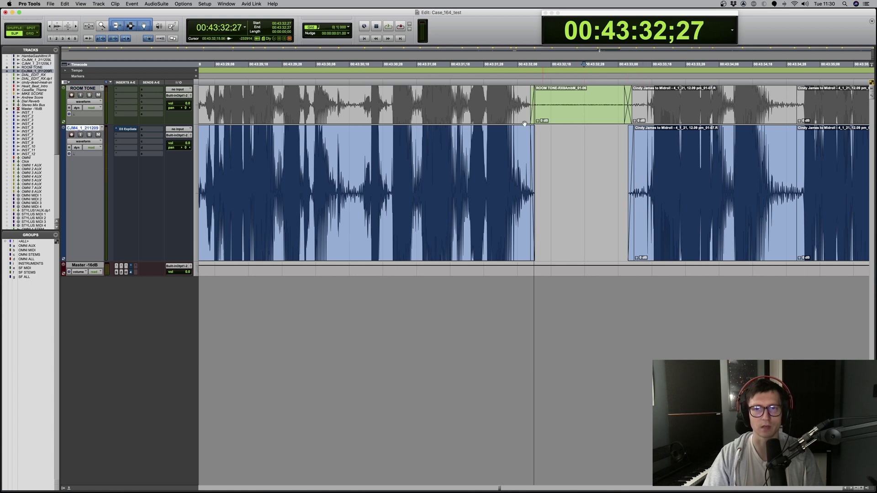
{"action": "key", "text": "space"}
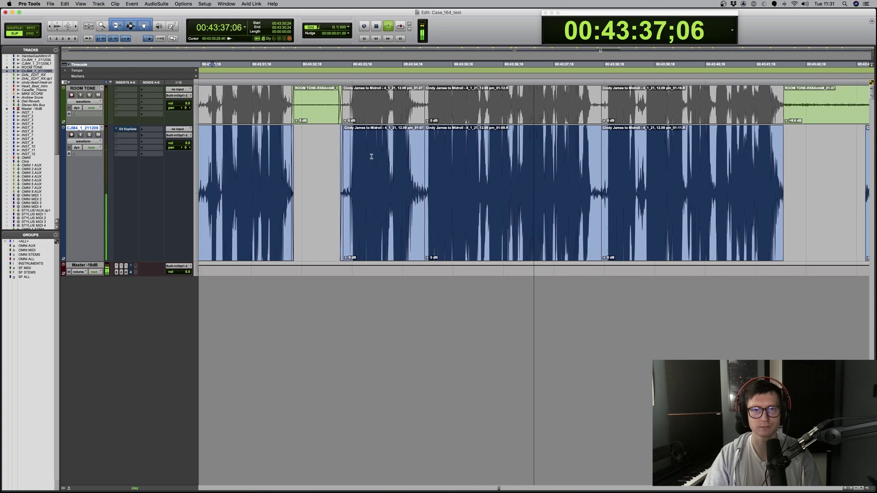
{"action": "key", "text": "super+bracketleft"}
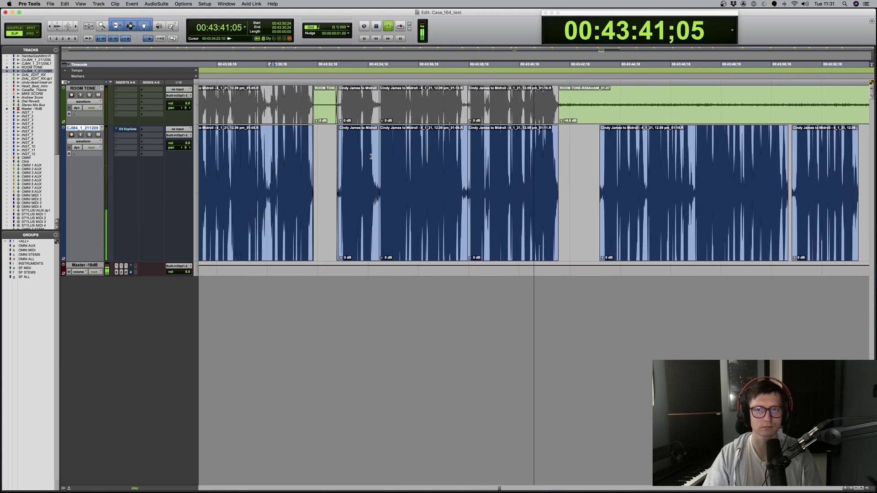
{"action": "key", "text": "space"}
Try to paste the faded room tone clip from 00:43:32;11 into the dialogue track's gap at 00:43:26;14
{"action": "key", "text": "super+bracketleft"}
{"action": "scroll", "coordinate": [371, 156], "scroll_direction": "left", "scroll_amount": 2}
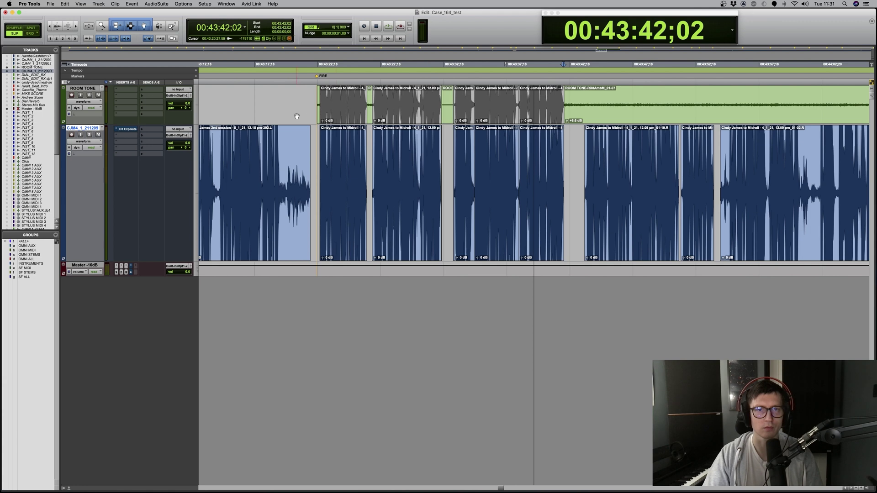
{"action": "left_click", "coordinate": [317, 117]}
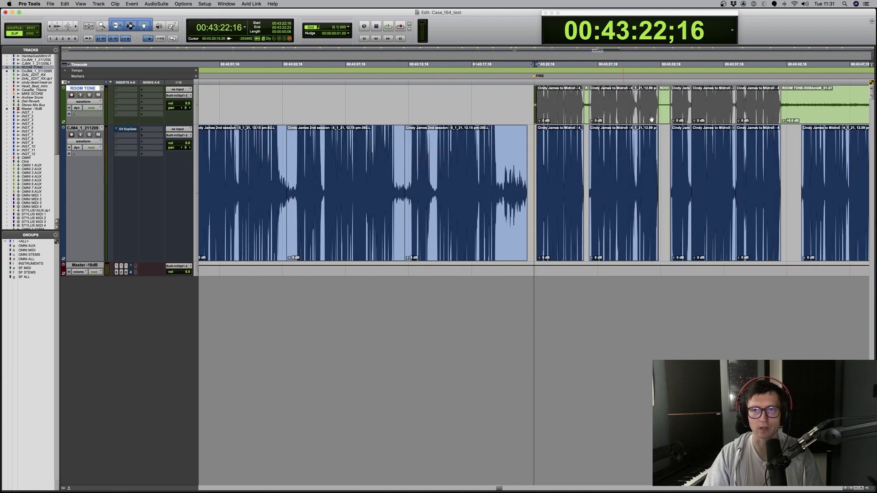
{"action": "left_click", "coordinate": [668, 117]}
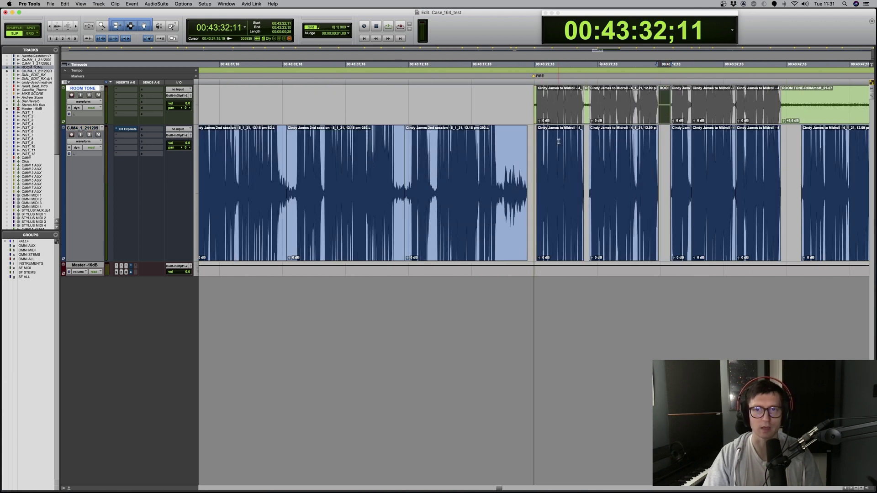
{"action": "left_click", "coordinate": [588, 114]}
{"action": "key", "text": "super+bracketright"}
{"action": "key", "text": "super+bracketright"}
{"action": "key", "text": "super+bracketright"}
{"action": "key", "text": "super+bracketright"}
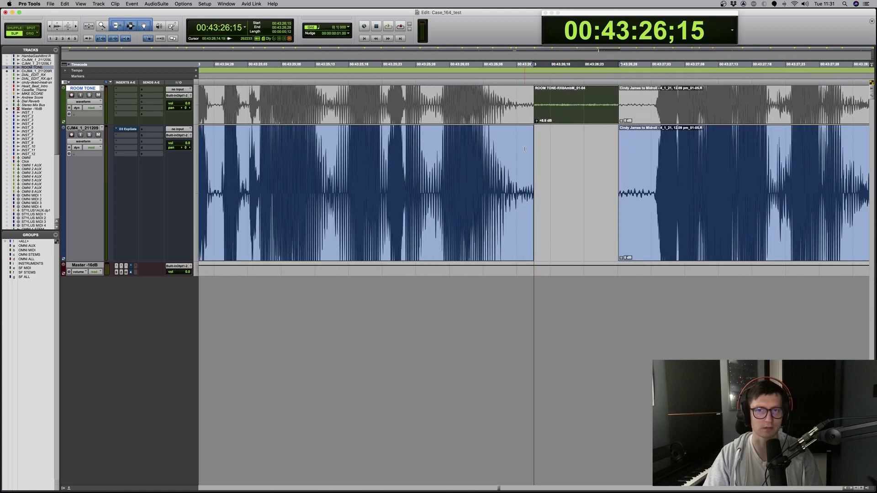
{"action": "left_click", "coordinate": [524, 149]}
{"action": "key", "text": "super+v"}
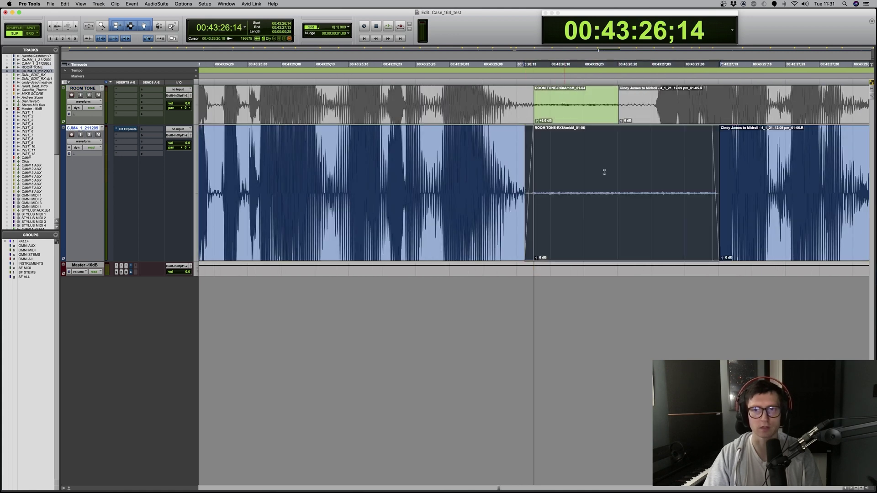
{"action": "left_click", "coordinate": [696, 207]}
{"action": "left_click", "coordinate": [720, 231]}
{"action": "key", "text": "super+z"}
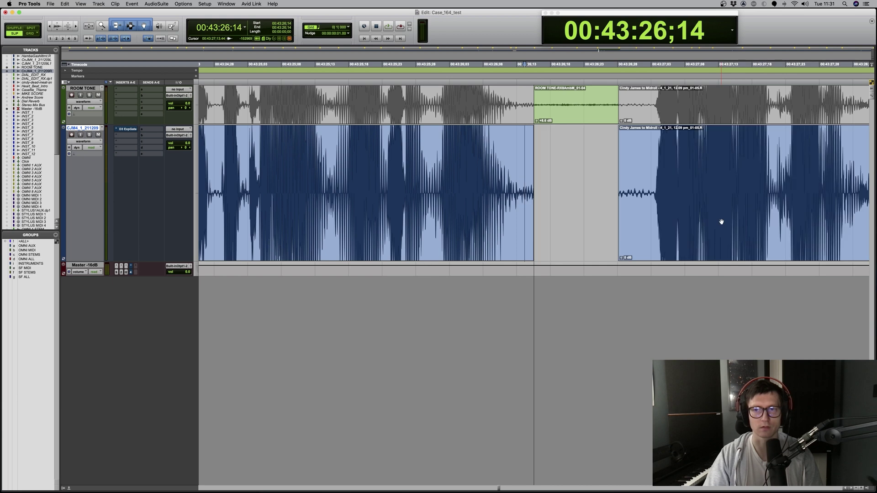
Copy the ROOM TONE clip at 00:43:26;15 into the dialogue track's gap, starting at about 00:43:26;14
{"action": "left_click", "coordinate": [546, 119]}
{"action": "key", "text": "super+bracketleft"}
{"action": "key", "text": "super+bracketleft"}
{"action": "key", "text": "super+bracketright"}
{"action": "key", "text": "super+bracketright"}
{"action": "key", "text": "super+bracketright"}
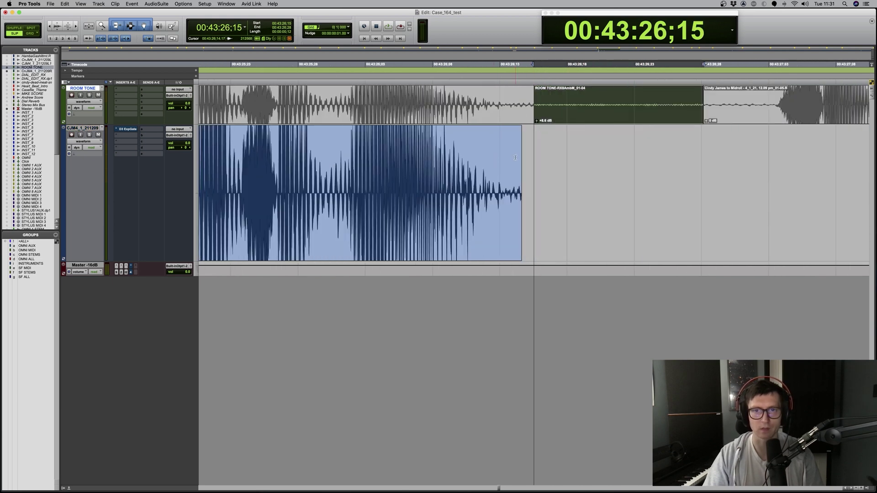
{"action": "left_click", "coordinate": [514, 155]}
{"action": "key", "text": "super+v"}
Trim the pasted room tone's end and the following dialogue clip's start so they meet at about 00:43:27;02
{"action": "key", "text": "super+bracketleft"}
{"action": "key", "text": "super+bracketleft"}
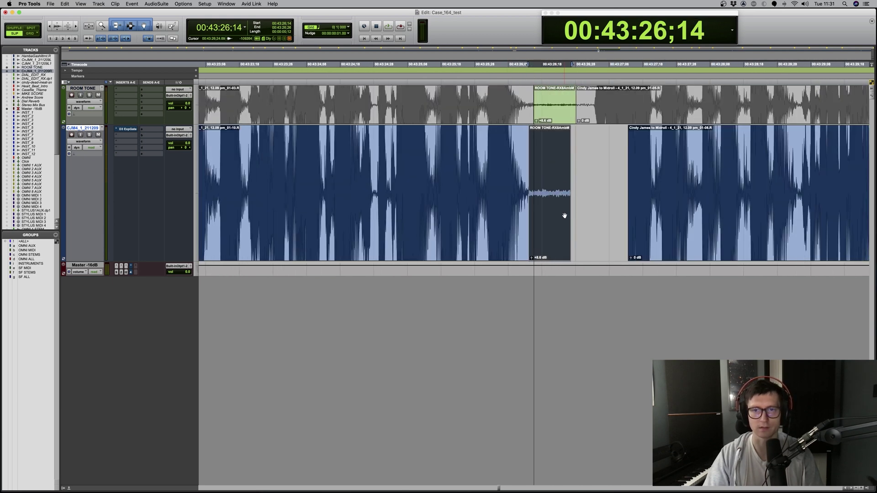
{"action": "left_click_drag", "start_coordinate": [567, 213], "coordinate": [592, 214]}
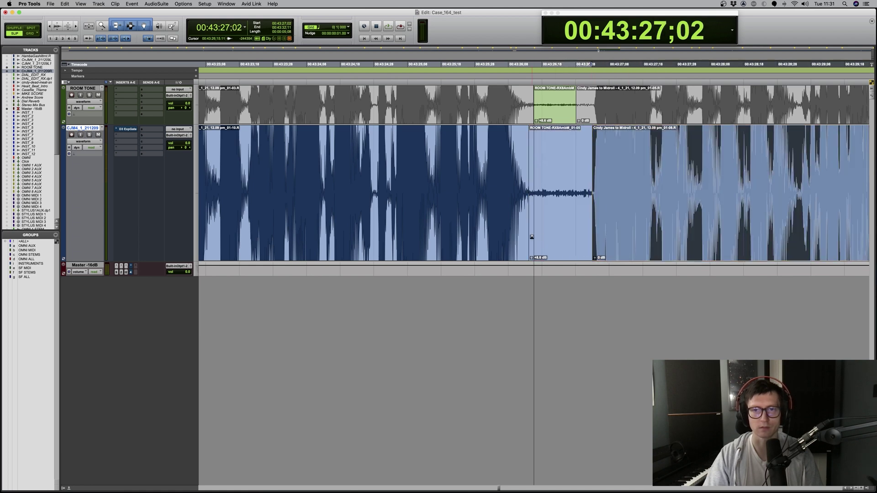
Crossfade the pasted room tone clip with the dialogue clips on both sides
{"action": "left_click", "coordinate": [568, 233]}
{"action": "key", "text": "super+bracketright"}
{"action": "key", "text": "super+bracketright"}
{"action": "left_click_drag", "start_coordinate": [519, 163], "coordinate": [555, 164]}
{"action": "key", "text": "f"}
{"action": "left_click_drag", "start_coordinate": [767, 165], "coordinate": [799, 167]}
{"action": "key", "text": "f"}
Solo the dialogue track and play it across the filled gap at 00:43:26;14
{"action": "key", "text": "r"}
{"action": "key", "text": "r"}
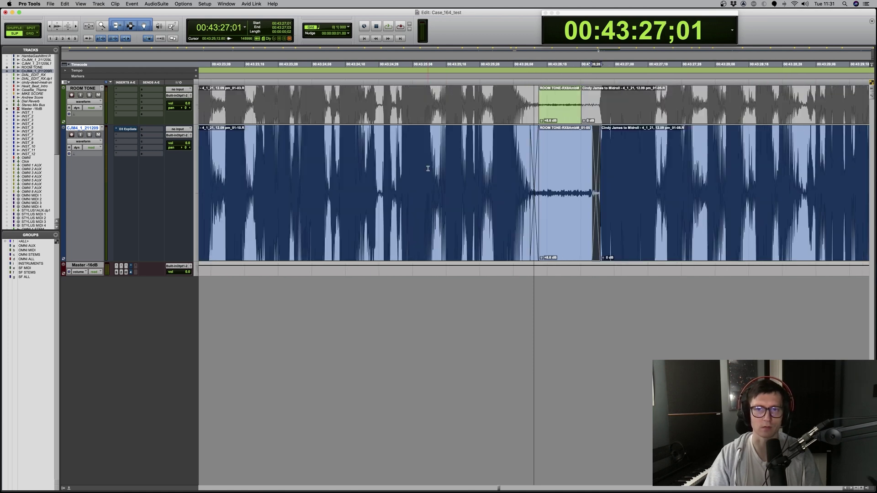
{"action": "left_click", "coordinate": [392, 169]}
{"action": "key", "text": "shift+s"}
{"action": "key", "text": "space"}
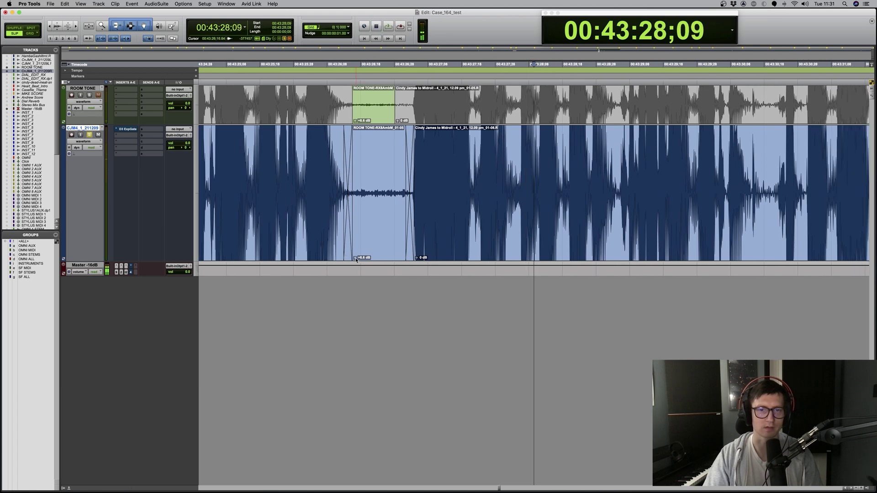
Raise the pasted room tone's clip gain to +17.1 dB and play the dialogue from 00:43:25;09
{"action": "left_click", "coordinate": [232, 134]}
{"action": "key", "text": "space"}
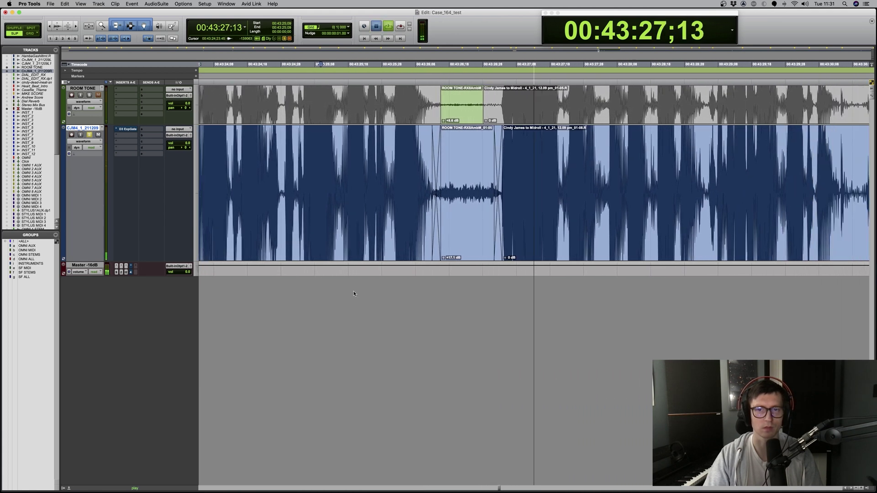
Reset the pasted room tone's clip gain to 0 dB and play the soloed dialogue from 00:43:24;29
{"action": "left_click", "coordinate": [440, 258], "text": "alt"}
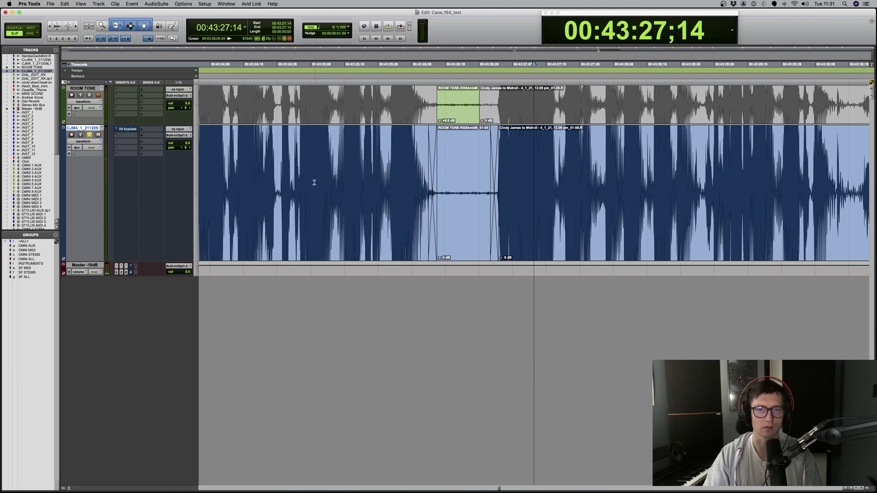
{"action": "left_click", "coordinate": [283, 157]}
{"action": "key", "text": "space"}
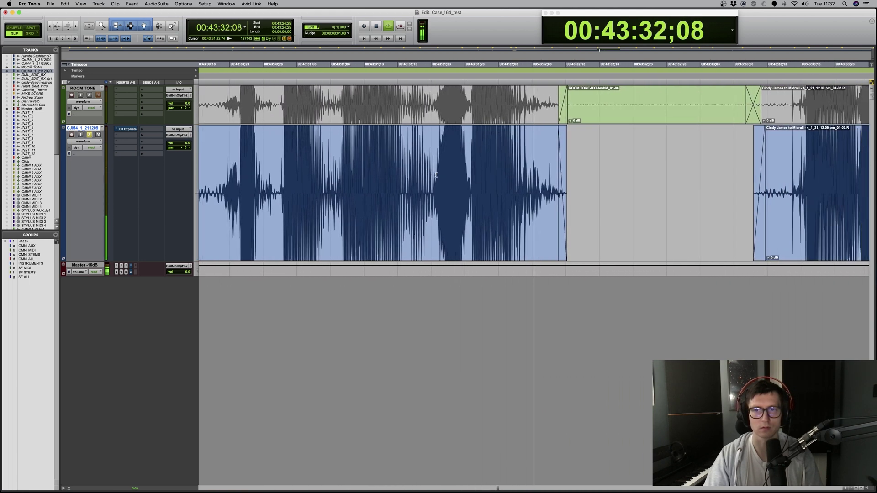
{"action": "key", "text": "space"}
Delete the dialogue track's fade-out and fade-in on either side of the gap at 00:43:32;12
{"action": "left_click", "coordinate": [437, 256]}
{"action": "key", "text": "BackSpace"}
{"action": "left_click", "coordinate": [633, 240]}
{"action": "key", "text": "BackSpace"}
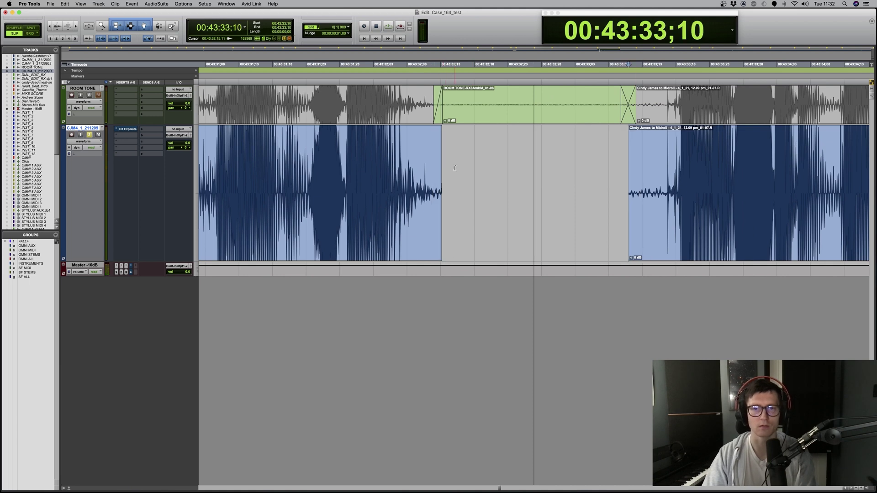
Paste room tone into the dialogue gap at 00:43:32;12 and extend its end to meet the next dialogue clip
{"action": "left_click_drag", "start_coordinate": [435, 192], "coordinate": [518, 192]}
{"action": "key", "text": "super+v"}
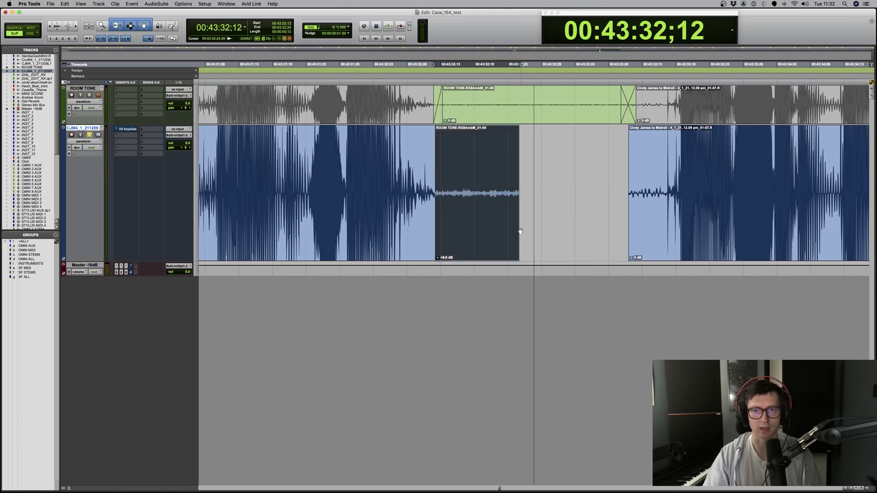
{"action": "left_click", "coordinate": [517, 230]}
{"action": "left_click", "coordinate": [517, 235]}
{"action": "left_click", "coordinate": [483, 183]}
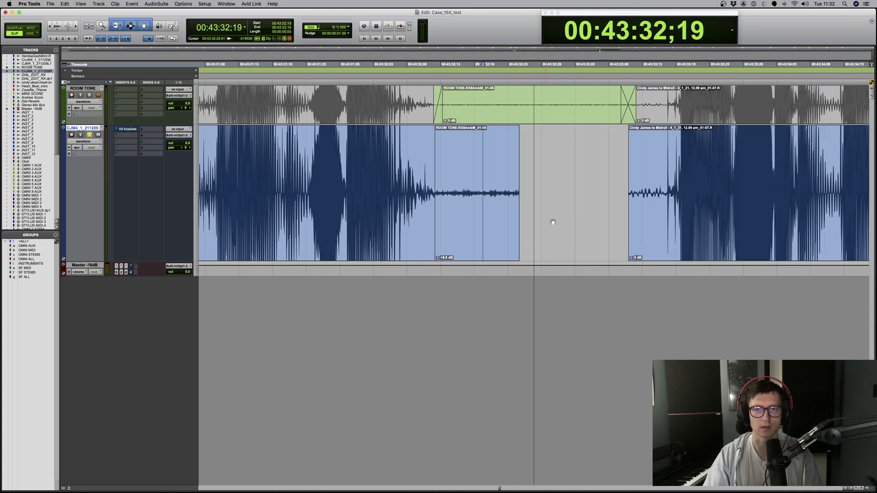
{"action": "key", "text": "super+bracketright"}
{"action": "key", "text": "super+bracketright"}
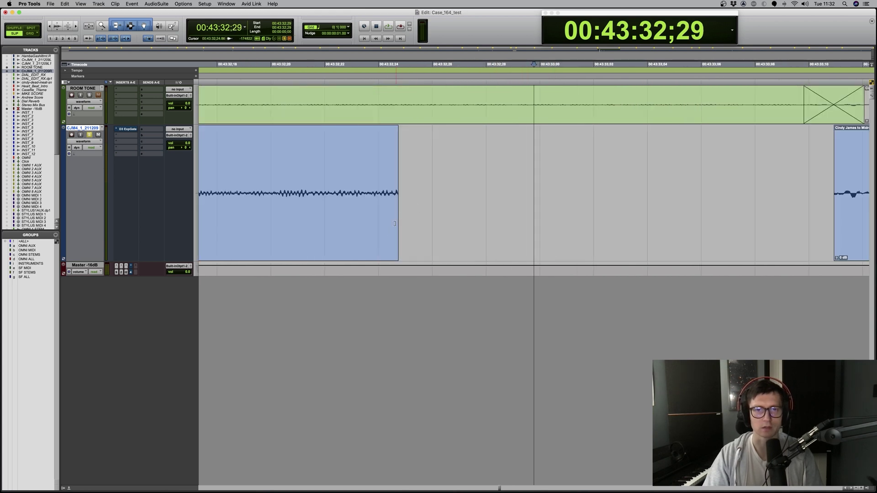
{"action": "left_click_drag", "start_coordinate": [397, 223], "coordinate": [834, 224]}
{"action": "key", "text": "super+bracketleft"}
{"action": "key", "text": "super+bracketleft"}
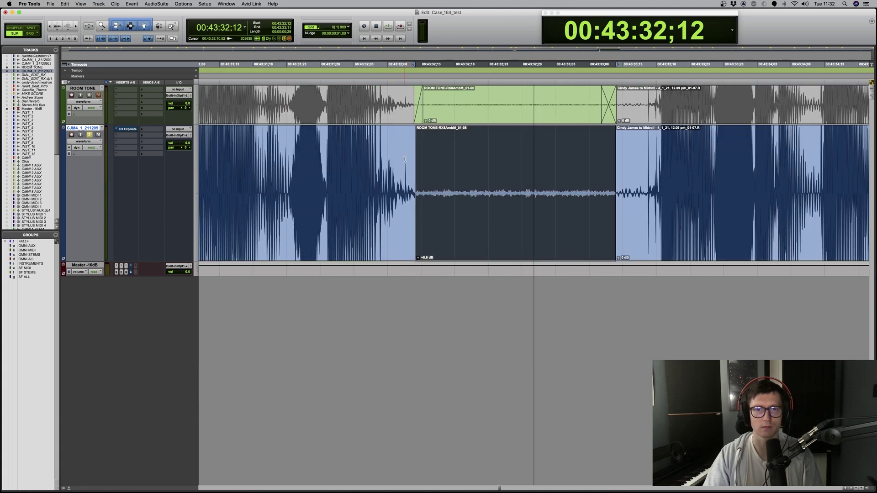
Crossfade both ends of the room tone fill after 00:43:32;12 with the neighbouring dialogue clips
{"action": "left_click_drag", "start_coordinate": [404, 159], "coordinate": [420, 159]}
{"action": "key", "text": "ctrl+f"}
{"action": "left_click_drag", "start_coordinate": [607, 192], "coordinate": [622, 192]}
{"action": "key", "text": "ctrl+f"}
{"action": "key", "text": "super+bracketleft"}
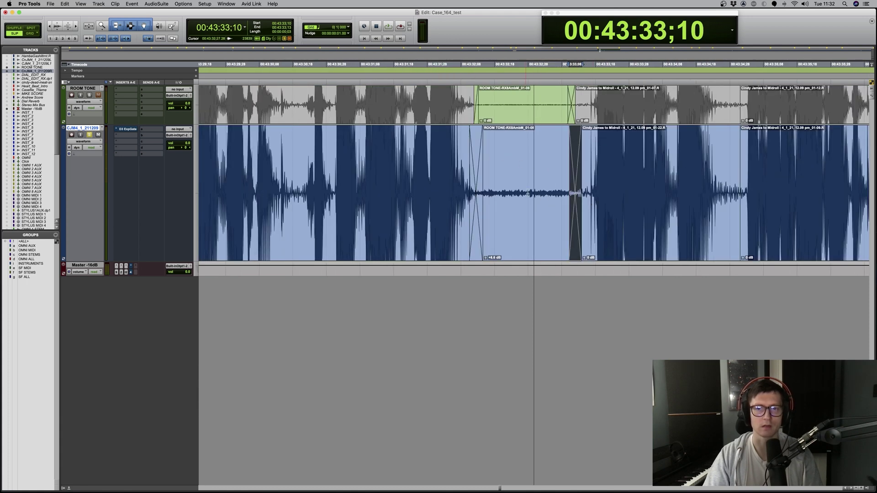
{"action": "key", "text": "super+bracketleft"}
{"action": "key", "text": "super+bracketleft"}
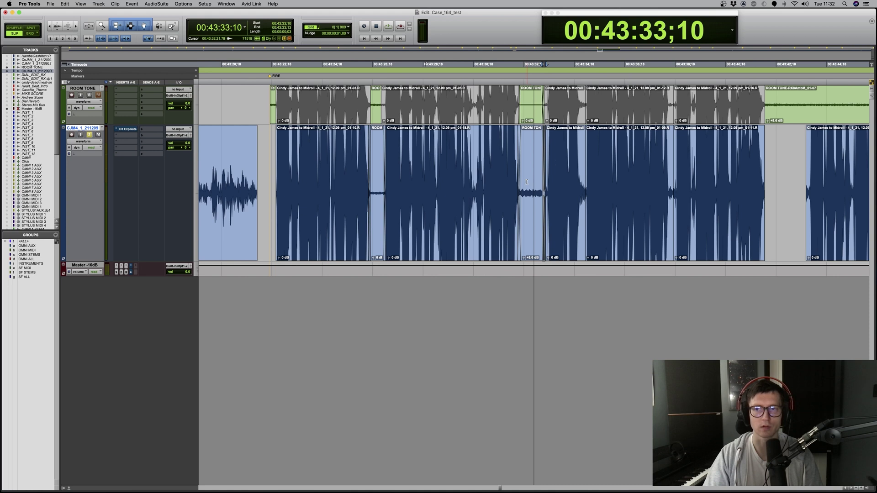
Paste room tone on the dialogue track at 00:43:42;03, just before the end of the dialogue clip
{"action": "left_click", "coordinate": [686, 147]}
{"action": "key", "text": "Tab"}
{"action": "key", "text": "super+bracketright"}
{"action": "key", "text": "super+bracketright"}
{"action": "key", "text": "super+bracketright"}
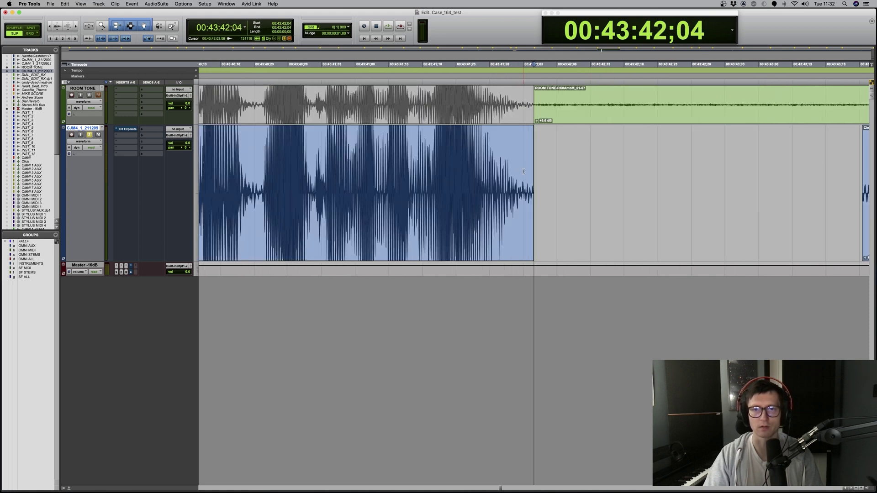
{"action": "key", "text": "shift+Tab"}
{"action": "scroll", "coordinate": [761, 184], "scroll_direction": "right", "scroll_amount": 3}
{"action": "key", "text": "super+v"}
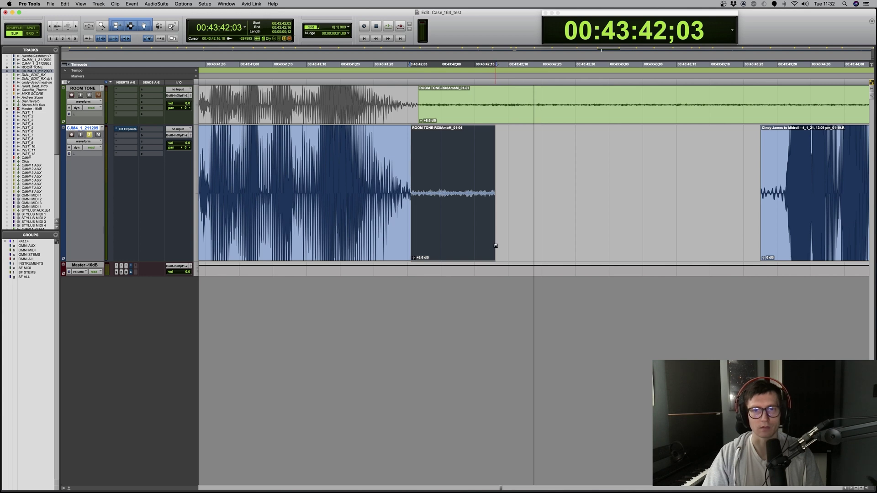
Undo the room tone fills at 00:43:42;03 and 00:43:32;12 and remove the one in the 00:43:26;14 gap
{"action": "key", "text": "super+bracketleft"}
{"action": "key", "text": "super+bracketleft"}
{"action": "key", "text": "super+bracketleft"}
{"action": "key", "text": "super+bracketleft"}
{"action": "key", "text": "super+z"}
{"action": "key", "text": "super+z"}
{"action": "left_click", "coordinate": [334, 223]}
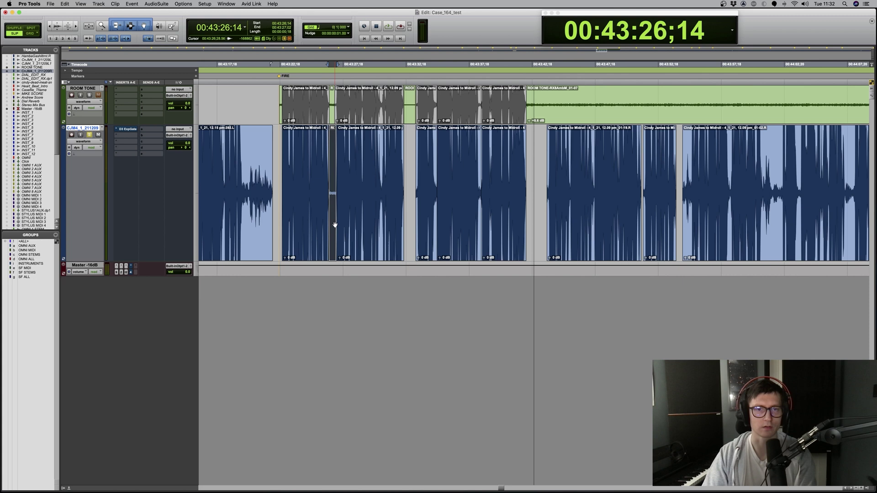
{"action": "key", "text": "super+bracketright"}
{"action": "key", "text": "super+bracketright"}
{"action": "key", "text": "super+bracketright"}
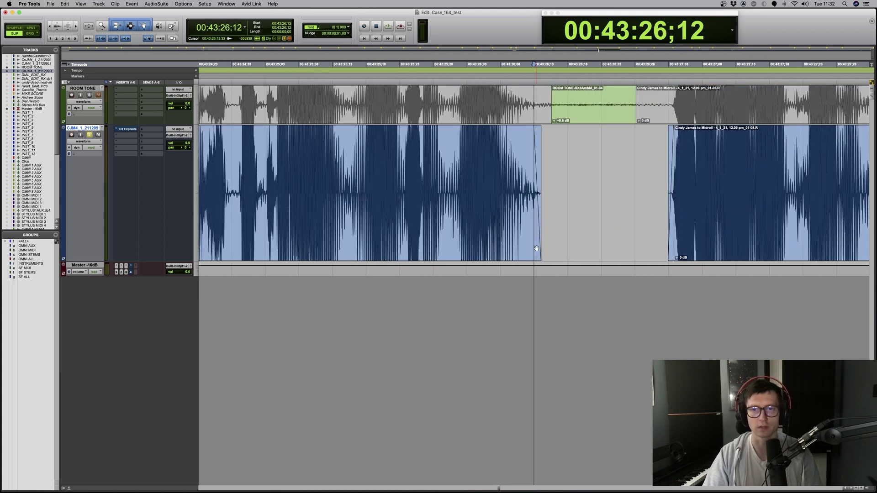
Extend the start of the ROOM TONE track's clip back over the copied dialogue and reset its clip gain to 0 dB
{"action": "key", "text": "Tab"}
{"action": "key", "text": "super+bracketleft"}
{"action": "key", "text": "super+bracketleft"}
{"action": "key", "text": "super+bracketleft"}
{"action": "key", "text": "super+bracketleft"}
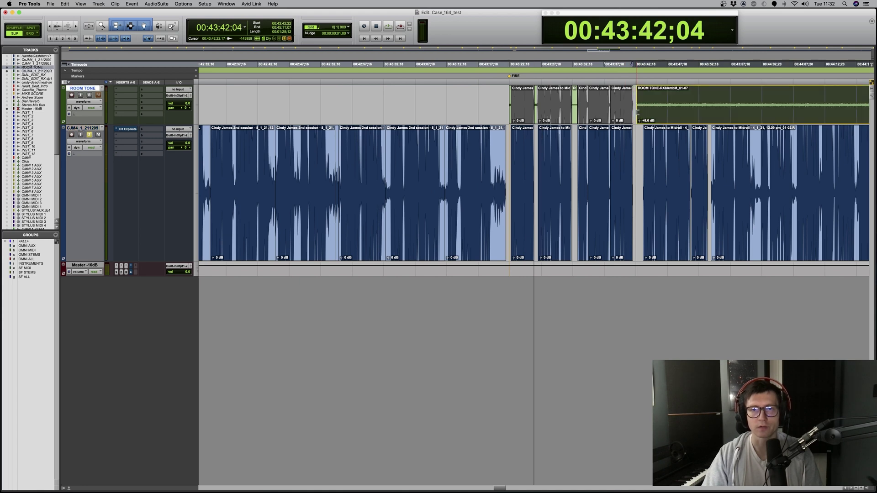
{"action": "left_click_drag", "start_coordinate": [637, 119], "coordinate": [487, 122]}
{"action": "left_click", "coordinate": [487, 122]}
{"action": "key", "text": "ctrl+shift+b"}
Trim the start of the room tone clip to 00:43:22;20, just ahead of the first gated dialogue phrase
{"action": "left_click", "coordinate": [523, 139]}
{"action": "key", "text": "super+bracketright"}
{"action": "key", "text": "super+bracketright"}
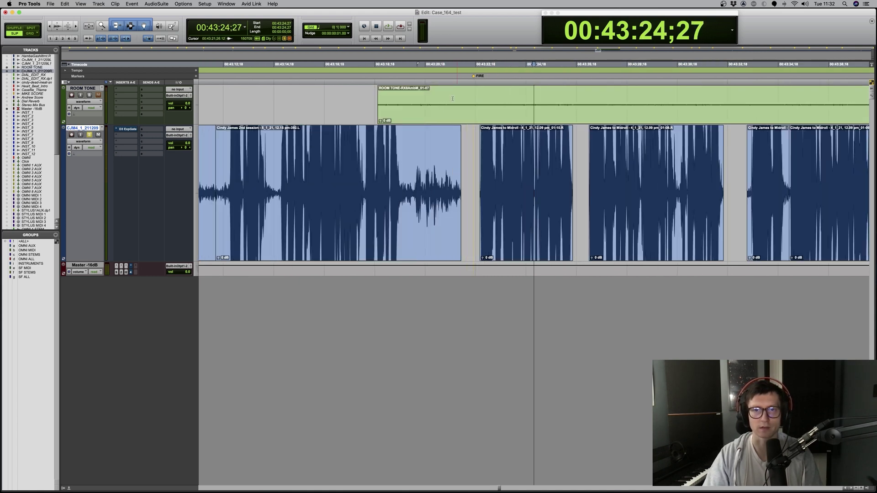
{"action": "left_click", "coordinate": [478, 99]}
{"action": "key", "text": "a"}
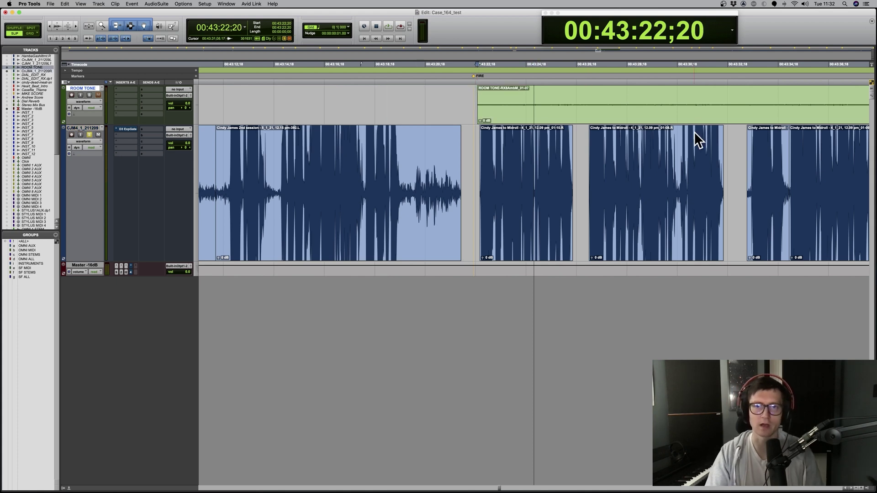
Extend the start of the clip on the ROOM TONE track back to 00:43:12;17
{"action": "key", "text": "super+bracketleft"}
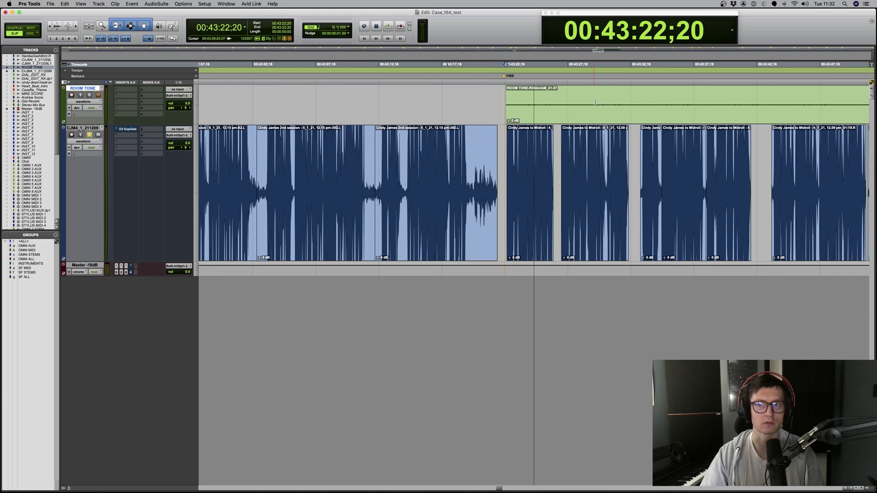
{"action": "left_click", "coordinate": [590, 228]}
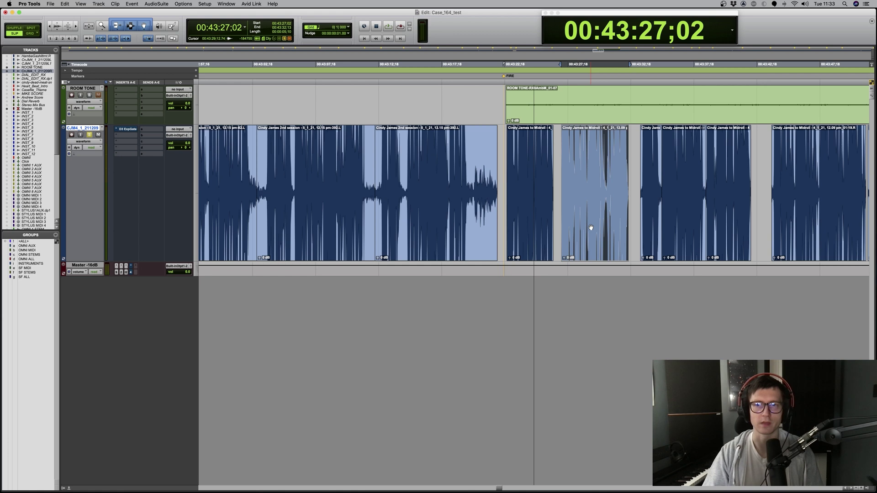
{"action": "key", "text": "super+bracketleft"}
{"action": "key", "text": "super+bracketleft"}
{"action": "key", "text": "super+bracketleft"}
{"action": "left_click", "coordinate": [592, 108]}
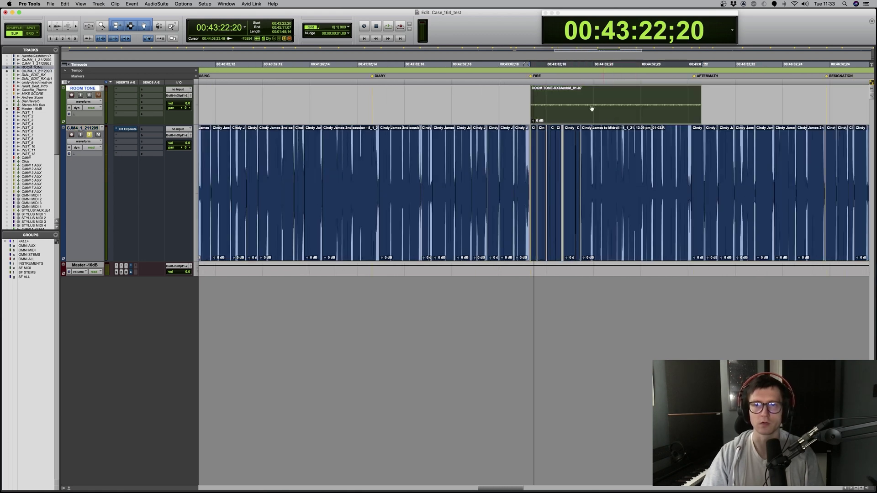
{"action": "key", "text": "super+bracketleft"}
{"action": "left_click_drag", "start_coordinate": [615, 109], "coordinate": [617, 109]}
{"action": "scroll", "coordinate": [617, 111], "scroll_direction": "right", "scroll_amount": 7}
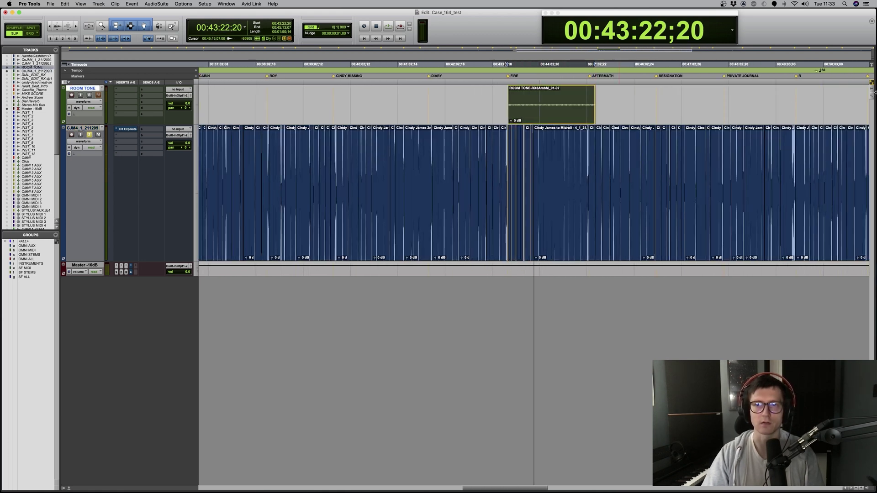
{"action": "left_click_drag", "start_coordinate": [374, 110], "coordinate": [239, 111]}
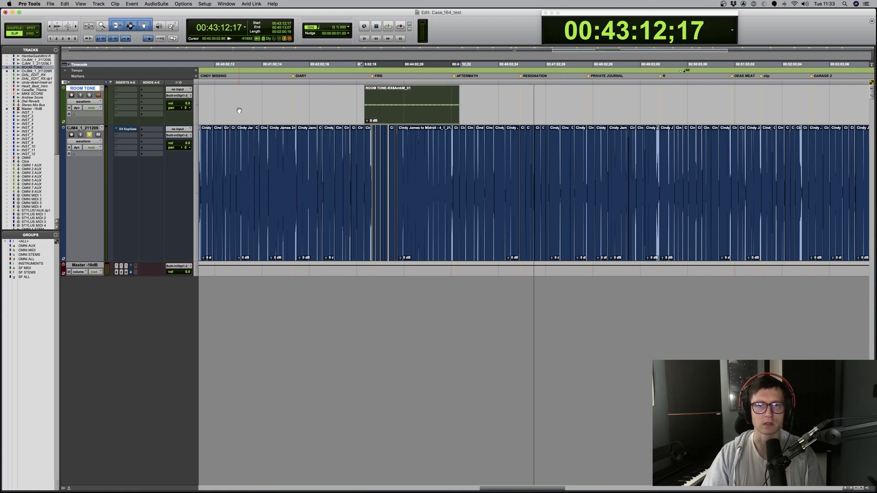
{"action": "scroll", "coordinate": [422, 96], "scroll_direction": "left", "scroll_amount": 7}
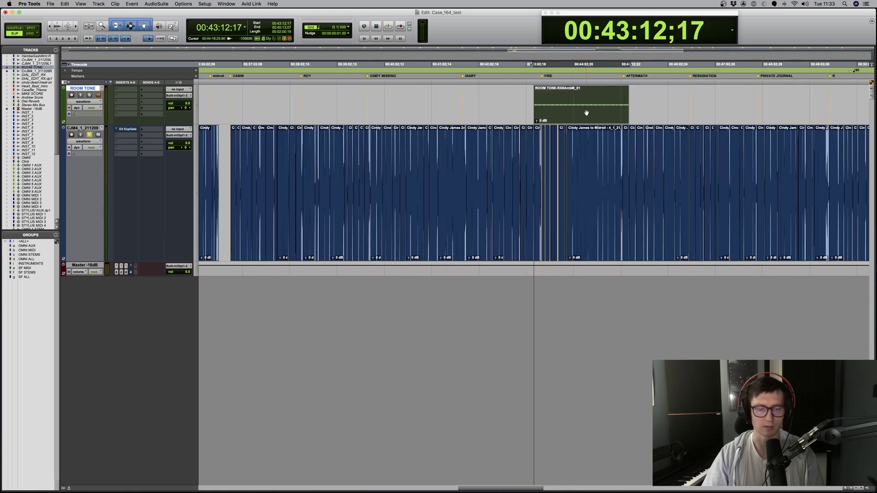
Duplicate the room tone clip six times end to end beneath the rest of the dialogue
{"action": "key", "text": "super+bracketleft"}
{"action": "key", "text": "super+bracketleft"}
{"action": "key", "text": "super+d"}
{"action": "key", "text": "super+d"}
{"action": "key", "text": "super+d"}
{"action": "key", "text": "super+d"}
{"action": "key", "text": "super+d"}
{"action": "key", "text": "super+d"}
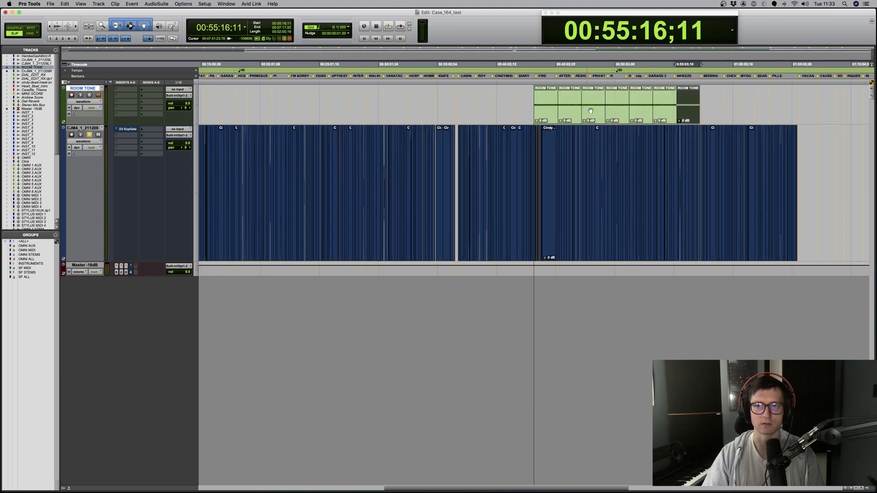
{"action": "key", "text": "super+bracketright"}
{"action": "key", "text": "super+bracketright"}
{"action": "key", "text": "super+bracketright"}
{"action": "key", "text": "super+bracketleft"}
{"action": "key", "text": "super+bracketleft"}
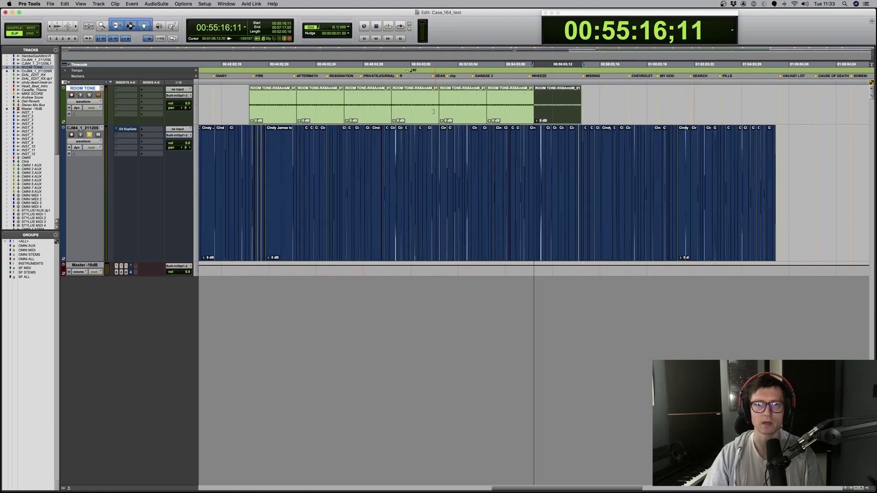
Undo the six duplicates of the room tone clip
{"action": "key", "text": "super+z"}
{"action": "key", "text": "super+z"}
{"action": "key", "text": "super+z"}
{"action": "key", "text": "super+z"}
{"action": "key", "text": "super+z"}
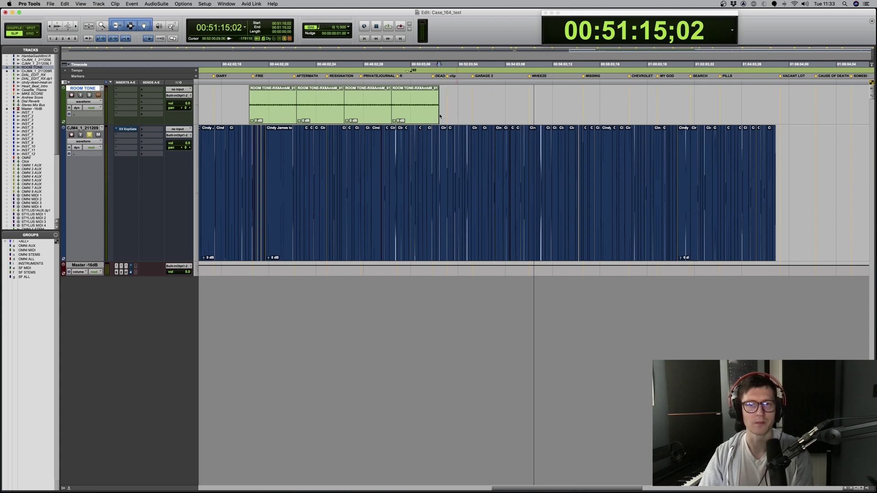
{"action": "key", "text": "super+z"}
Remove the remaining room tone clip at 00:43:12;17 from the ROOM TONE track
{"action": "left_click", "coordinate": [280, 109]}
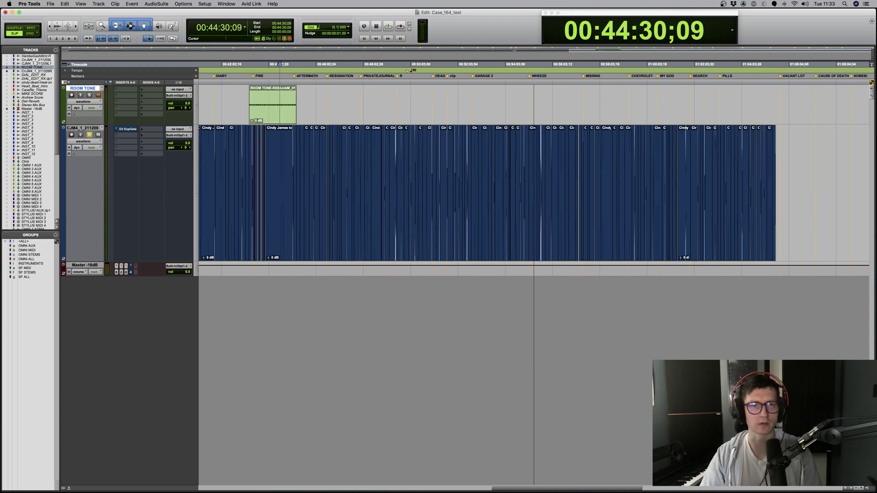
{"action": "key", "text": "super+bracketright"}
{"action": "key", "text": "super+bracketright"}
{"action": "key", "text": "super+bracketright"}
{"action": "left_click", "coordinate": [317, 159]}
{"action": "scroll", "coordinate": [251, 109], "scroll_direction": "left", "scroll_amount": 3}
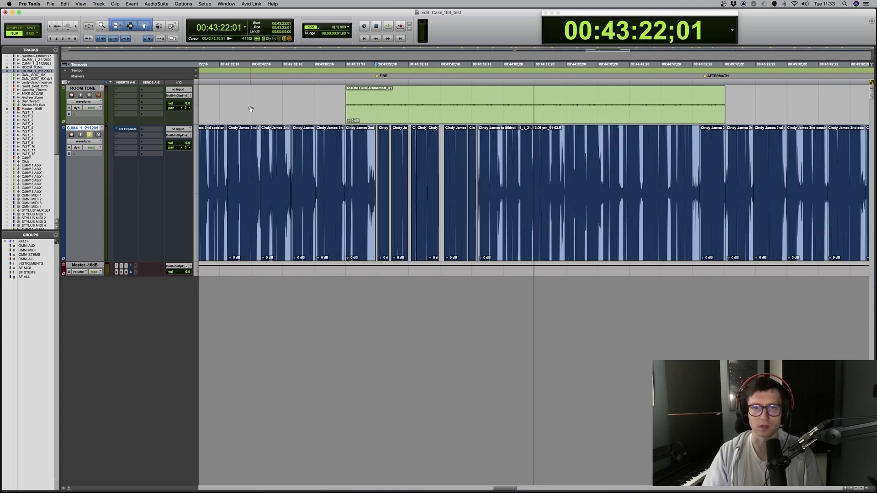
{"action": "key", "text": "super+bracketright"}
{"action": "key", "text": "super+bracketright"}
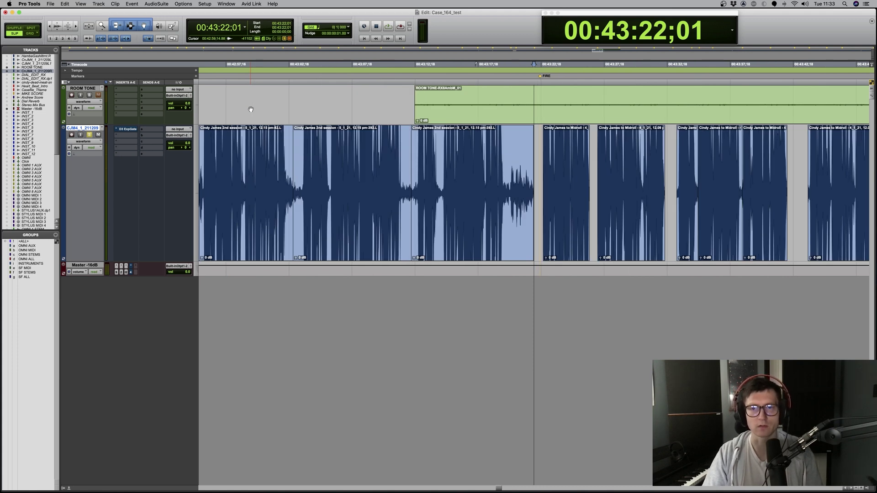
{"action": "key", "text": "super+bracketleft"}
{"action": "key", "text": "super+z"}
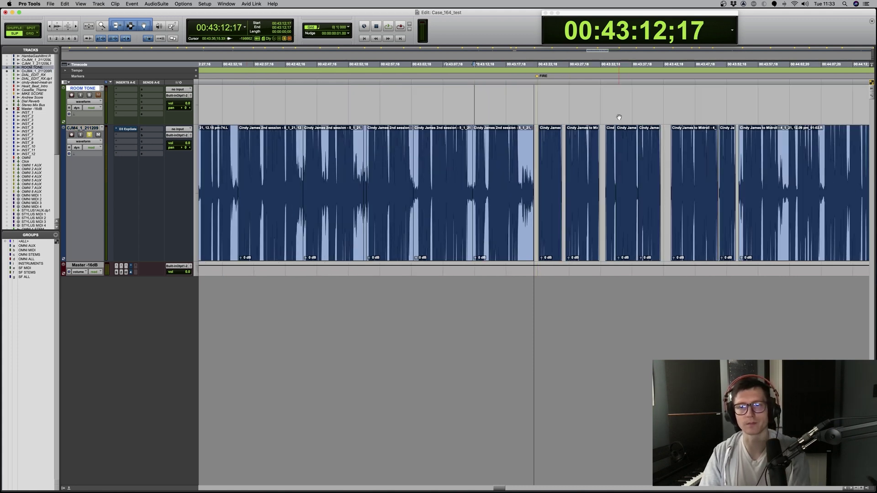
Send the dialogue clips from 00:43:22;23 to 00:43:54;01 to iZotope RX 8 with the RX 8 Connect AudioSuite plug-in
{"action": "left_click", "coordinate": [558, 206]}
{"action": "key", "text": "super+bracketright"}
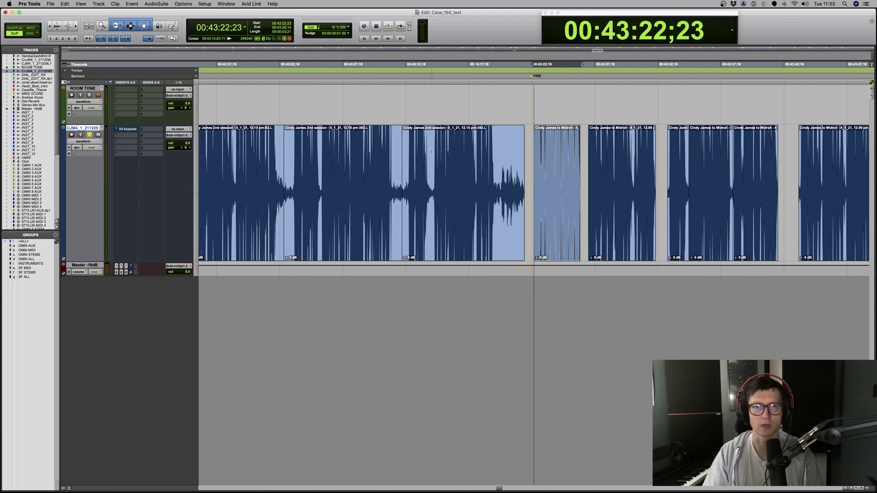
{"action": "scroll", "coordinate": [431, 151], "scroll_direction": "right", "scroll_amount": 5}
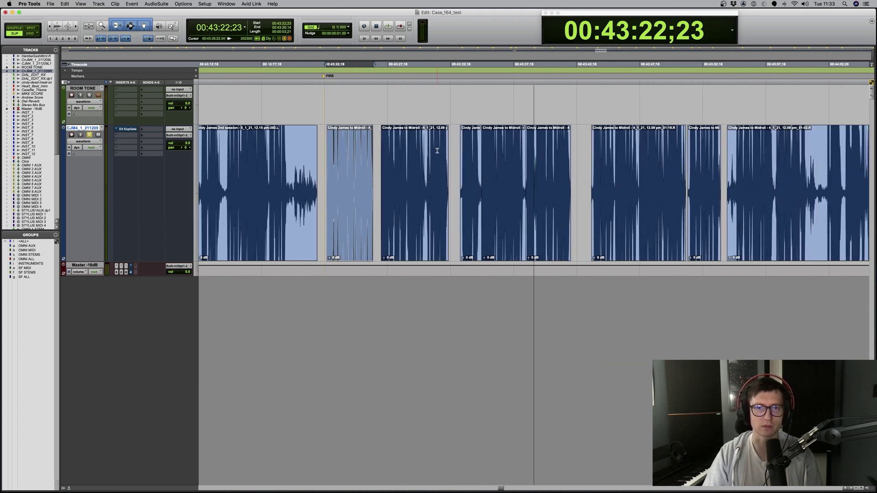
{"action": "left_click", "coordinate": [697, 240], "text": "shift"}
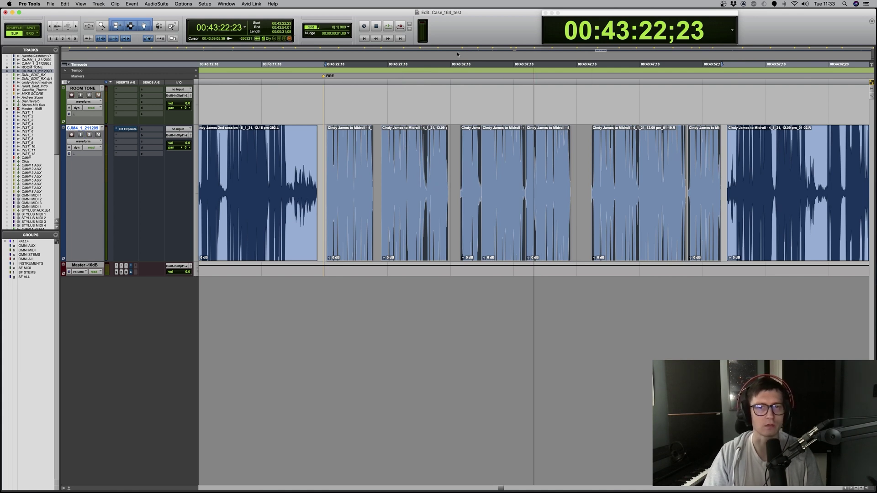
{"action": "left_click", "coordinate": [156, 4]}
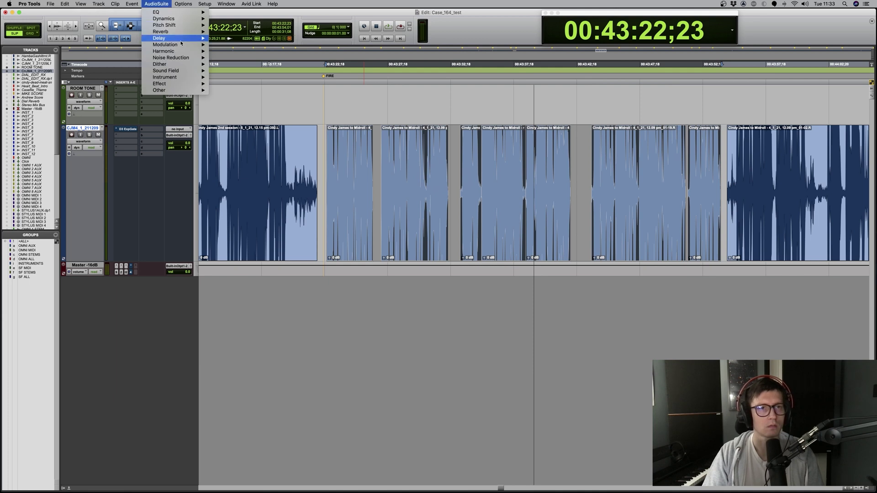
{"action": "mouse_move", "coordinate": [179, 59]}
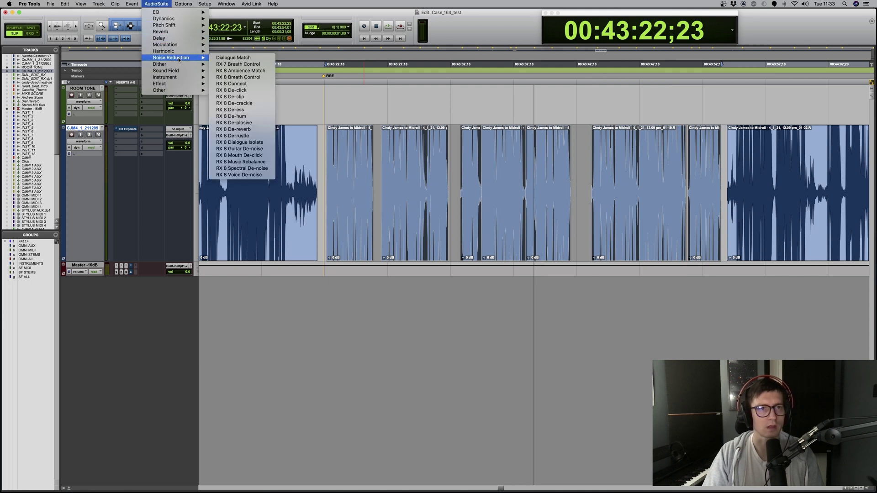
{"action": "left_click", "coordinate": [246, 86]}
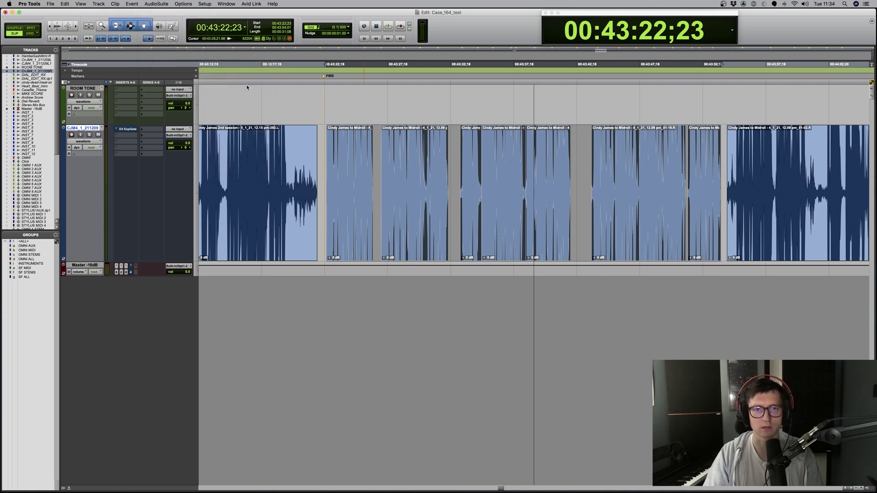
{"action": "left_click", "coordinate": [266, 178]}
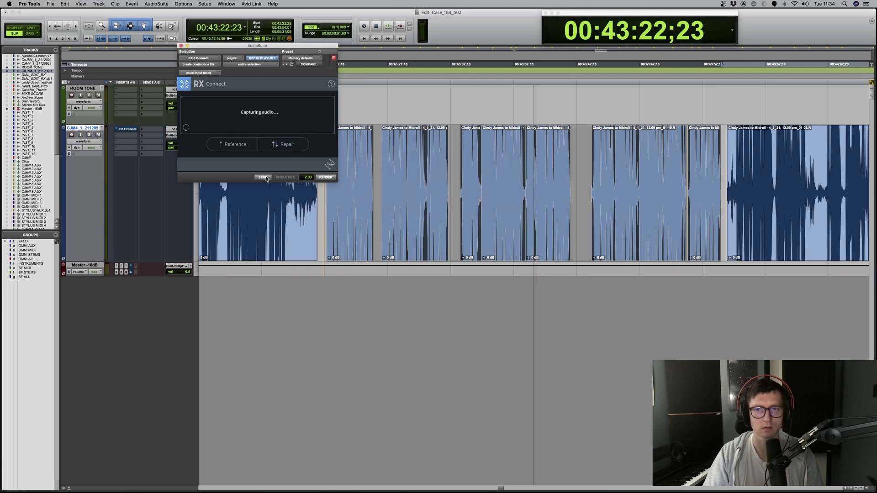
{"action": "left_click", "coordinate": [645, 40]}
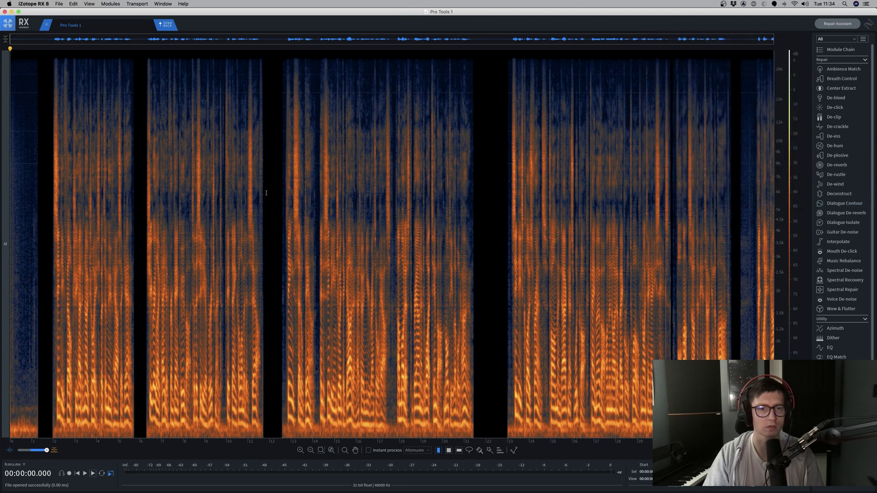
Inspect the silent gaps between the dialogue phrases around 12 and 22 seconds in the spectrogram
{"action": "scroll", "coordinate": [266, 193], "scroll_direction": "up", "scroll_amount": 3}
{"action": "left_click", "coordinate": [33, 195]}
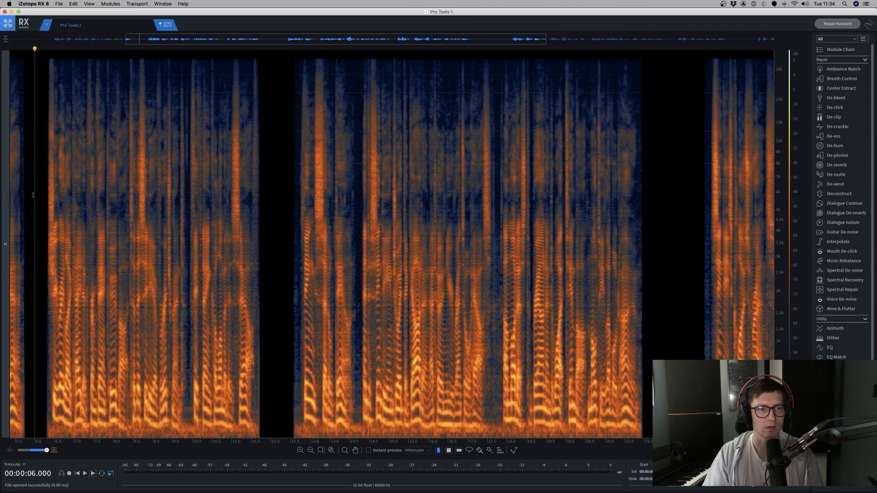
{"action": "left_click_drag", "start_coordinate": [265, 231], "coordinate": [294, 232]}
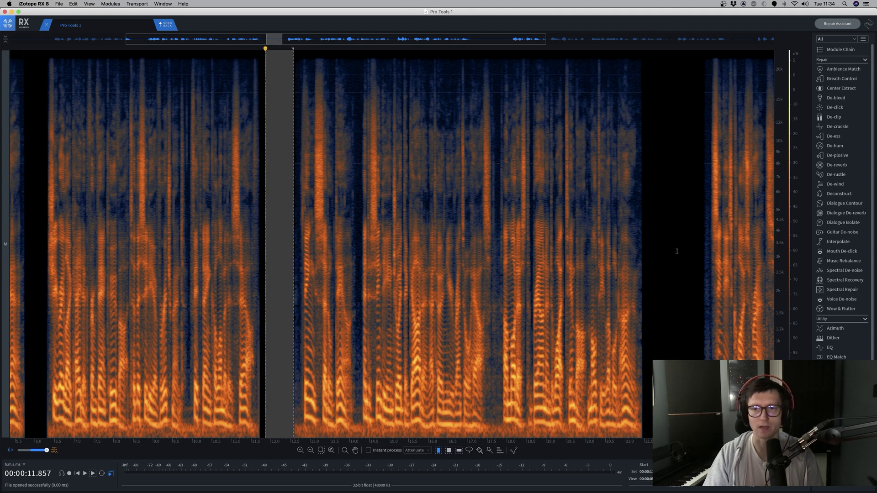
{"action": "left_click_drag", "start_coordinate": [650, 250], "coordinate": [702, 250]}
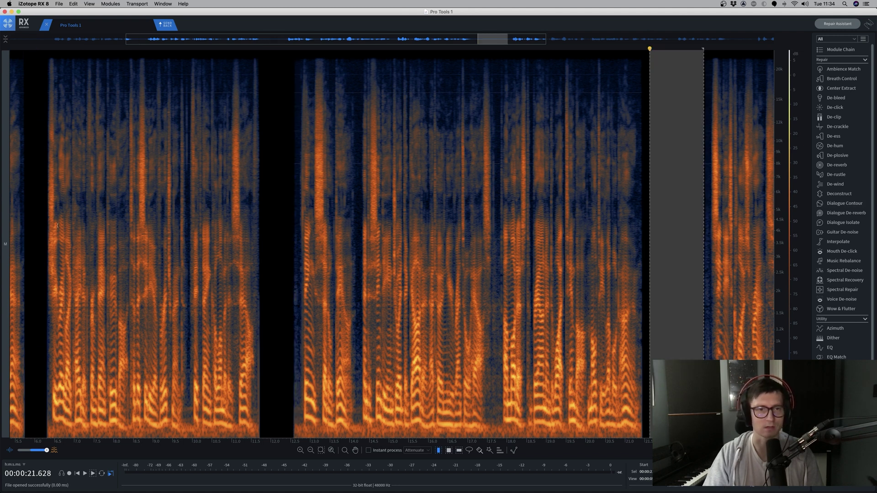
{"action": "scroll", "coordinate": [57, 225], "scroll_direction": "left", "scroll_amount": 2}
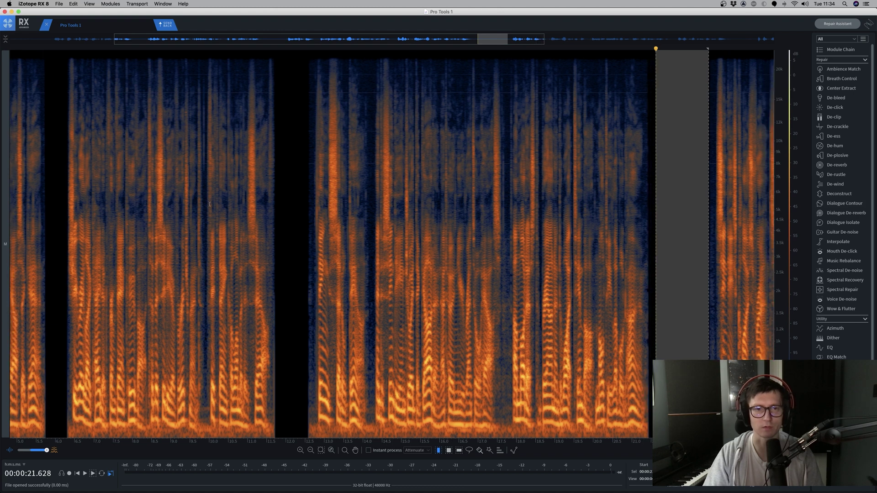
Open the Ambience Match module and load the Casefile New preset
{"action": "left_click", "coordinate": [842, 69]}
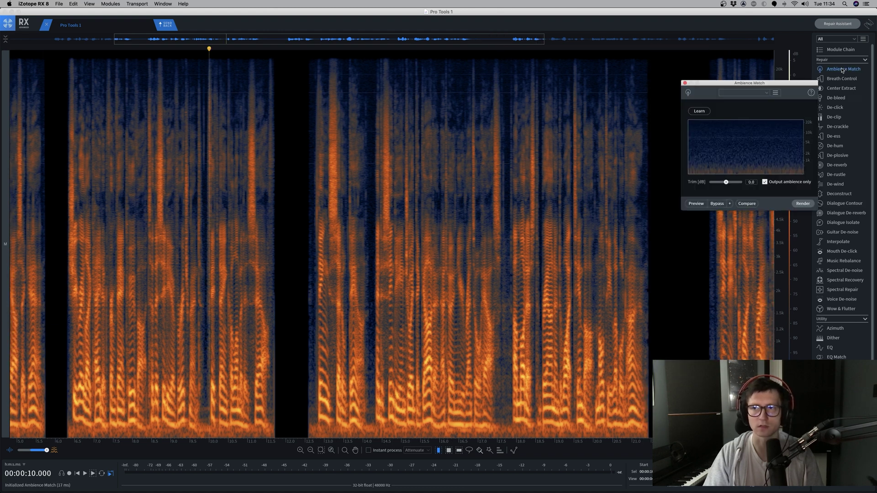
{"action": "left_click_drag", "start_coordinate": [757, 85], "coordinate": [498, 103]}
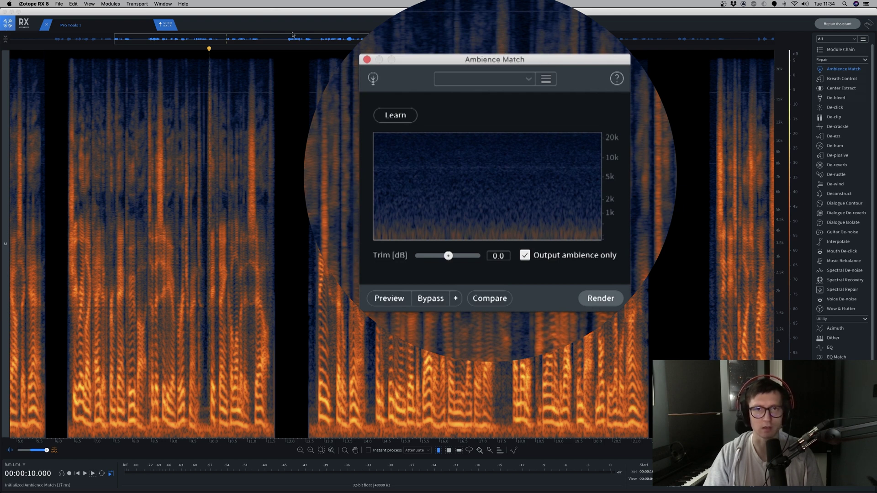
{"action": "left_click", "coordinate": [505, 81]}
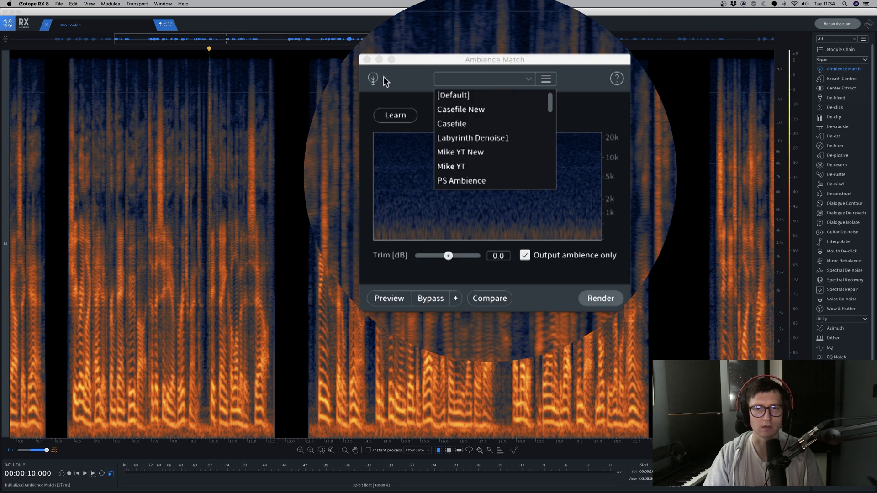
{"action": "left_click", "coordinate": [484, 112]}
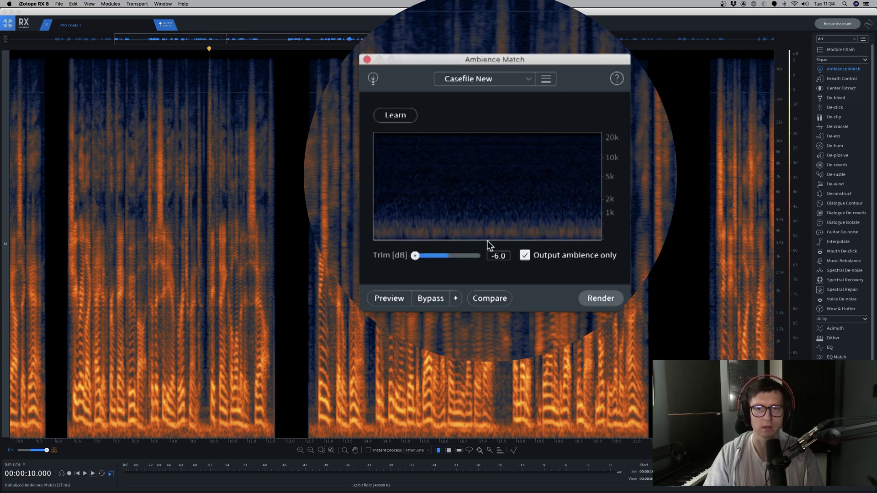
Render Ambience Match over the whole file with Output ambience only enabled, and undo that render
{"action": "left_click", "coordinate": [526, 255]}
{"action": "left_click", "coordinate": [525, 254]}
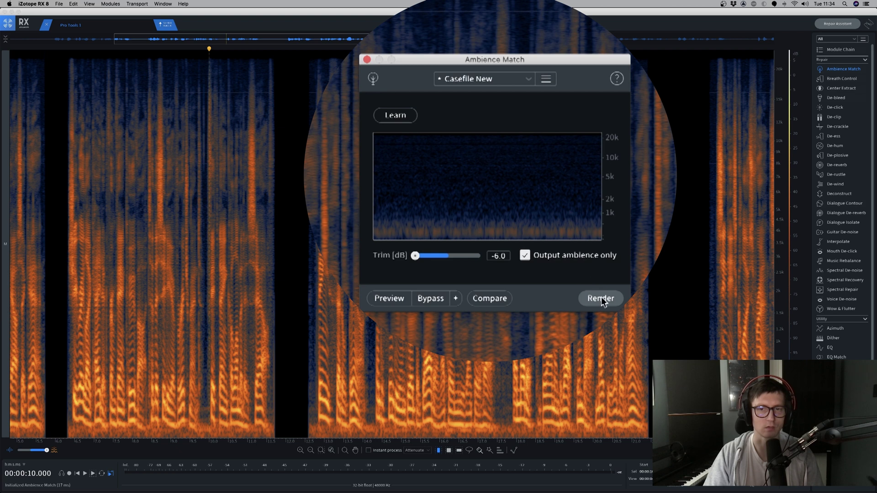
{"action": "left_click", "coordinate": [599, 298]}
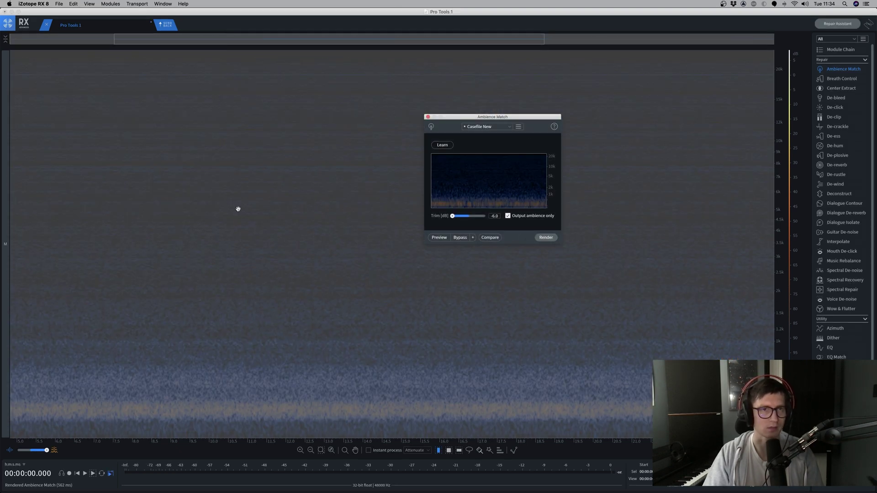
{"action": "key", "text": "super+z"}
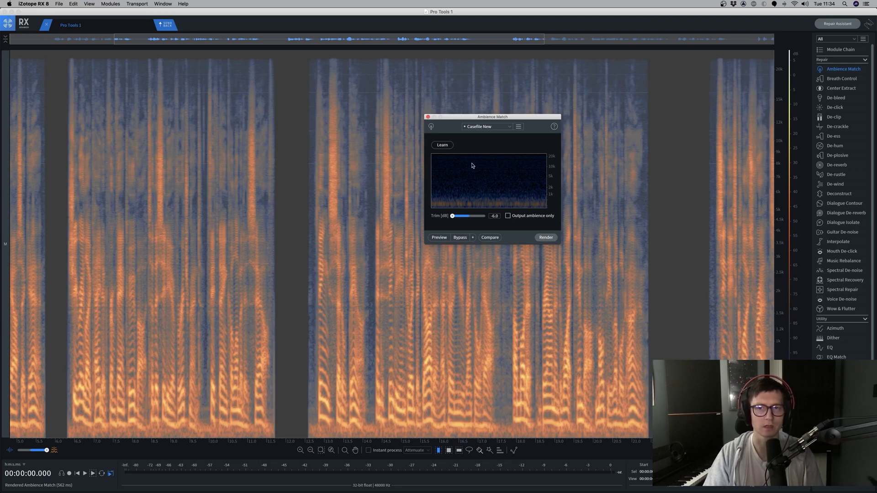
Render Ambience Match with Output ambience only disabled and render the repaired audio back onto the Pro Tools dialogue track
{"action": "left_click", "coordinate": [545, 238]}
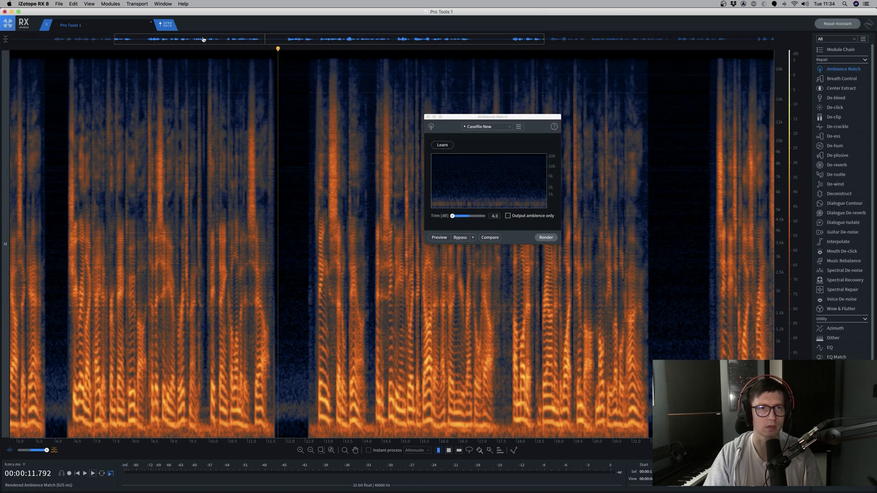
{"action": "left_click", "coordinate": [165, 24]}
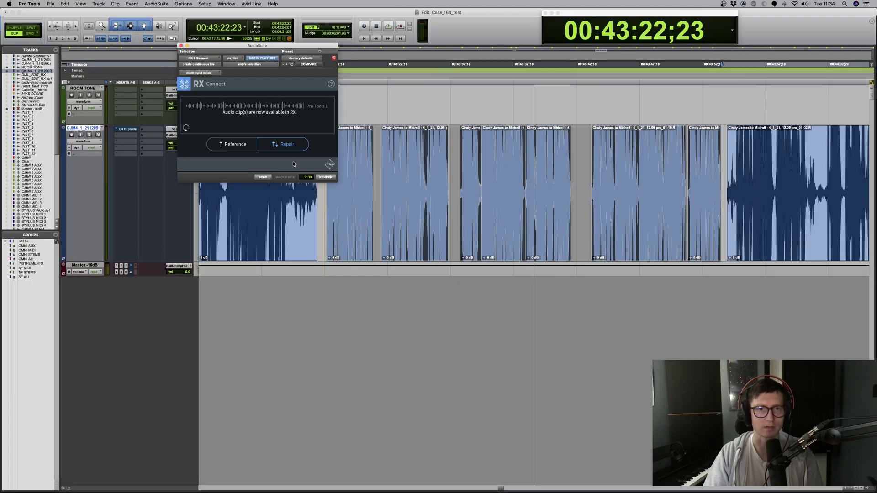
{"action": "left_click", "coordinate": [325, 177]}
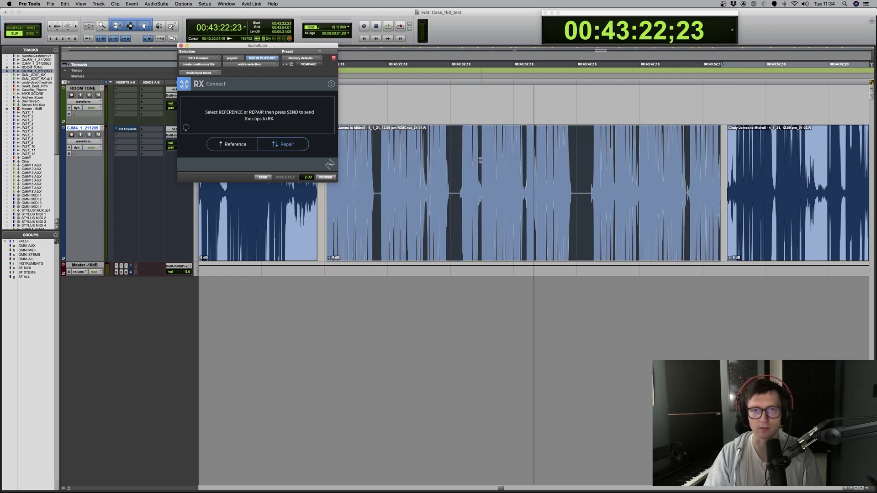
Examine the filled gap around 00:43:32;27 in the rendered dialogue clip up close
{"action": "left_click", "coordinate": [454, 144]}
{"action": "key", "text": "super+bracketright"}
{"action": "key", "text": "super+bracketright"}
{"action": "key", "text": "super+bracketright"}
{"action": "key", "text": "super+bracketright"}
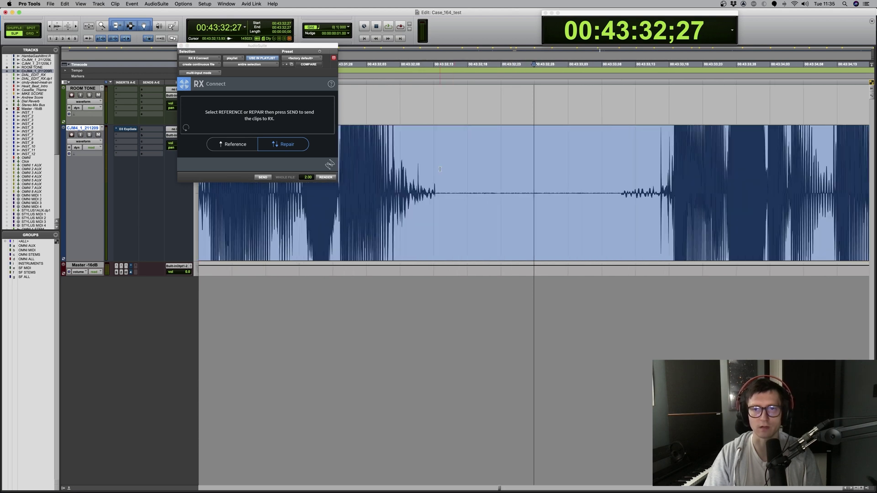
{"action": "key", "text": "super+bracketleft"}
{"action": "key", "text": "super+bracketleft"}
{"action": "key", "text": "super+bracketleft"}
{"action": "key", "text": "super+bracketleft"}
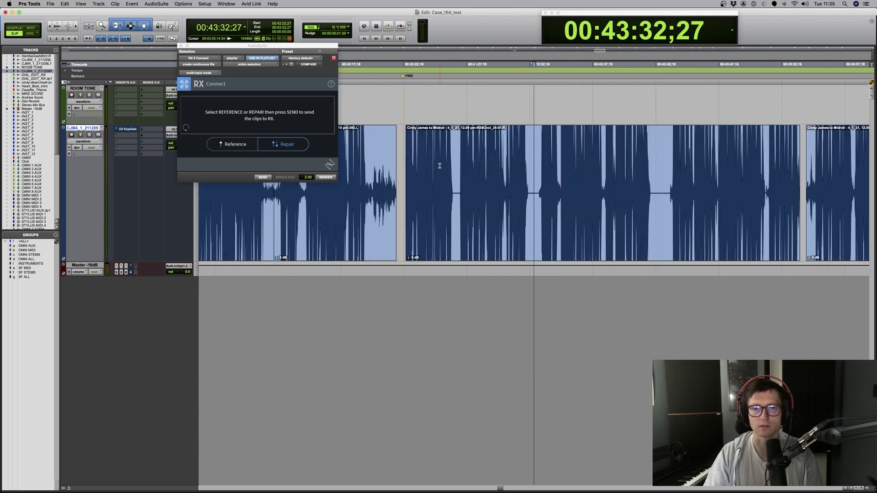
Examine the filled gap around 00:43:26;22 in the rendered dialogue clip up close
{"action": "left_click", "coordinate": [455, 167]}
{"action": "key", "text": "super+bracketright"}
{"action": "key", "text": "super+bracketright"}
{"action": "key", "text": "super+bracketright"}
{"action": "key", "text": "super+bracketright"}
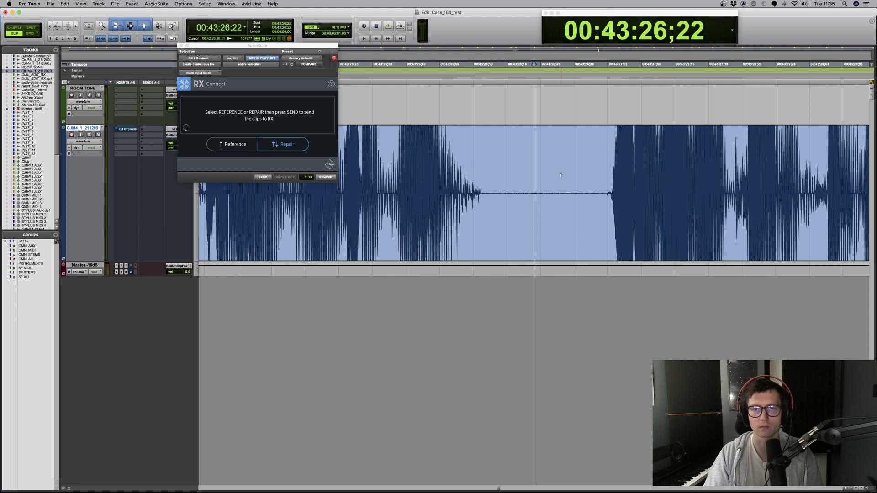
{"action": "key", "text": "super+bracketleft"}
{"action": "key", "text": "super+bracketleft"}
{"action": "key", "text": "super+bracketleft"}
Review the room tone in all gaps across the rendered dialogue clip with the waveform height enlarged
{"action": "scroll", "coordinate": [556, 182], "scroll_direction": "right", "scroll_amount": 5}
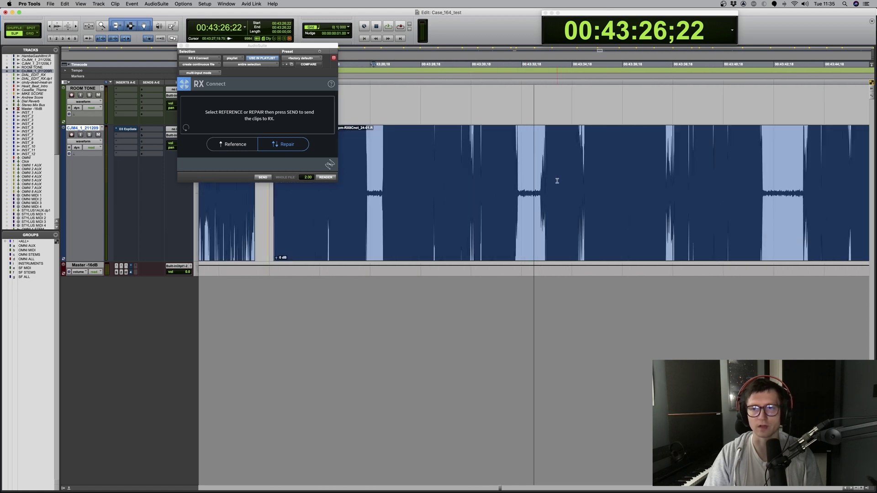
{"action": "left_click_drag", "start_coordinate": [474, 159], "coordinate": [511, 158]}
{"action": "scroll", "coordinate": [551, 158], "scroll_direction": "right", "scroll_amount": 5}
{"action": "scroll", "coordinate": [552, 158], "scroll_direction": "right", "scroll_amount": 1}
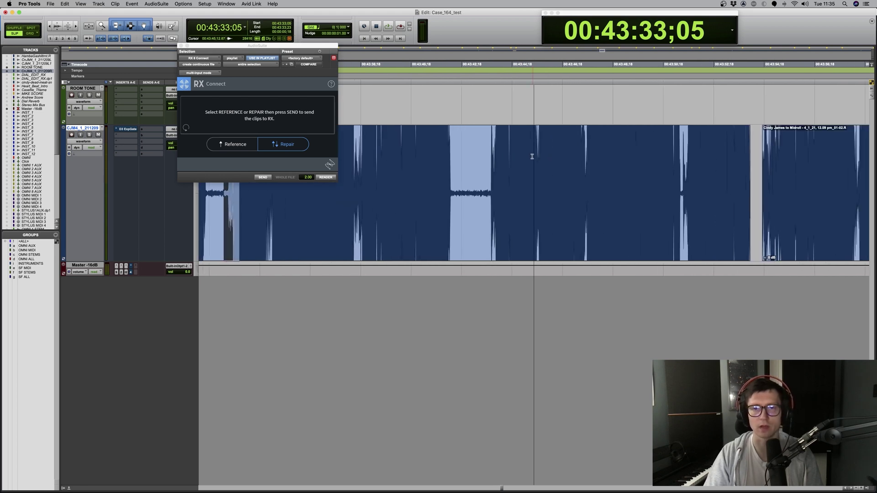
{"action": "scroll", "coordinate": [488, 158], "scroll_direction": "left", "scroll_amount": 5}
{"action": "left_click", "coordinate": [583, 164]}
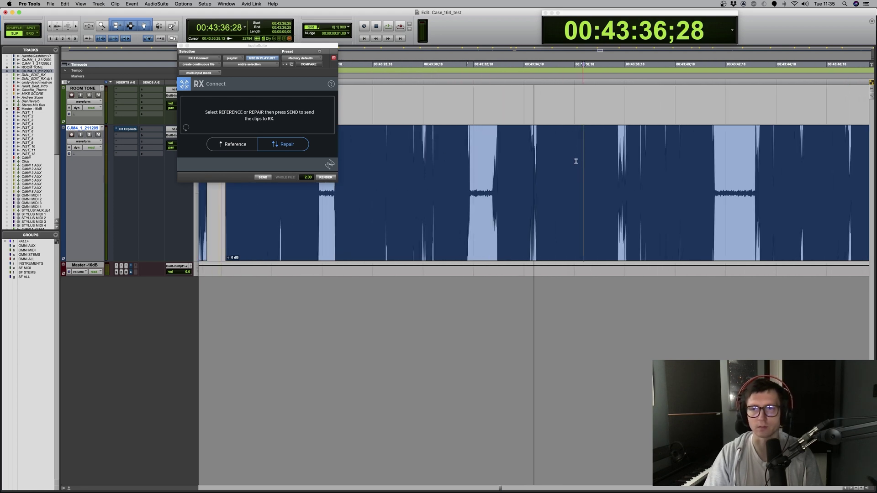
{"action": "scroll", "coordinate": [577, 161], "scroll_direction": "left", "scroll_amount": 2}
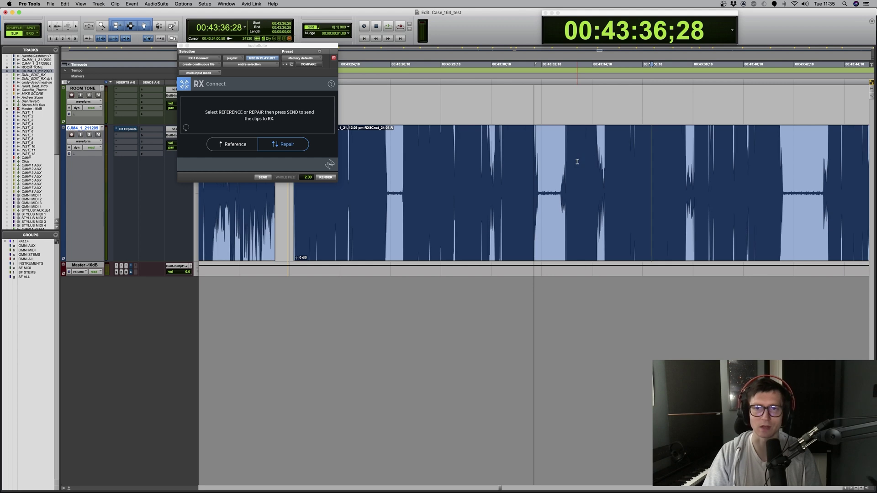
{"action": "key", "text": "super+bracketleft"}
{"action": "key", "text": "super+bracketleft"}
{"action": "key", "text": "super+bracketright"}
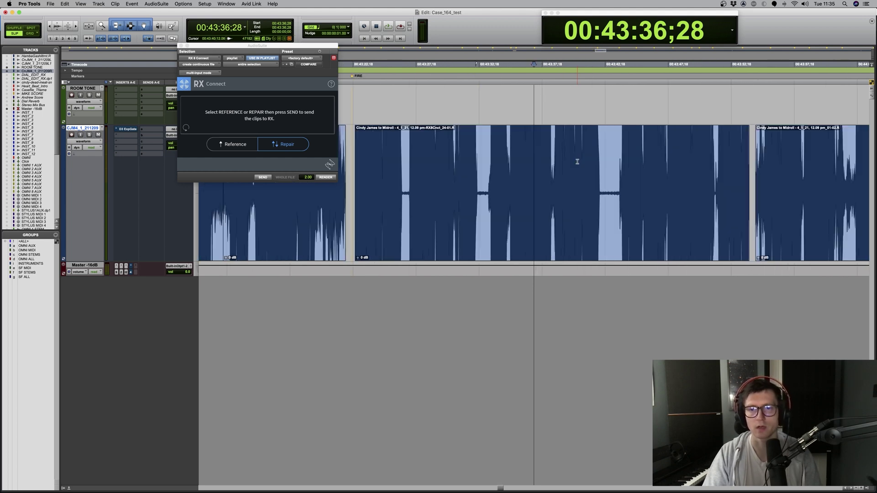
{"action": "scroll", "coordinate": [577, 161], "scroll_direction": "right", "scroll_amount": 3}
{"action": "scroll", "coordinate": [489, 142], "scroll_direction": "left", "scroll_amount": 2}
{"action": "scroll", "coordinate": [490, 142], "scroll_direction": "left", "scroll_amount": 2}
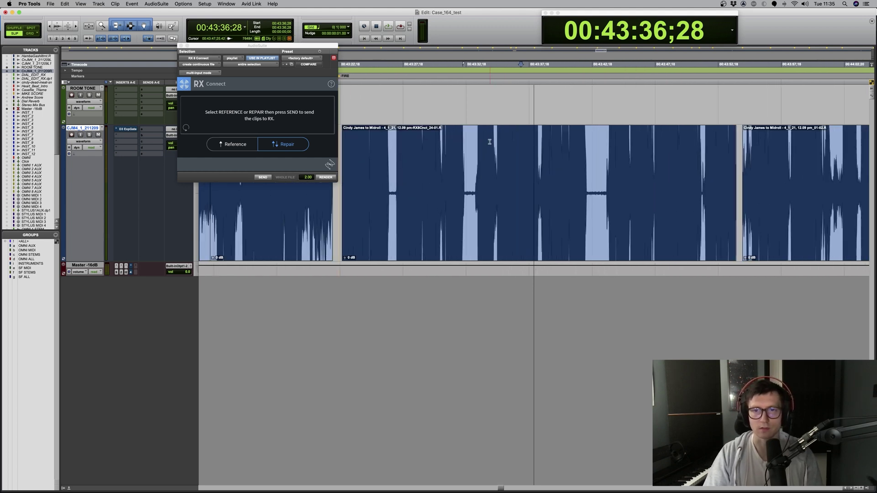